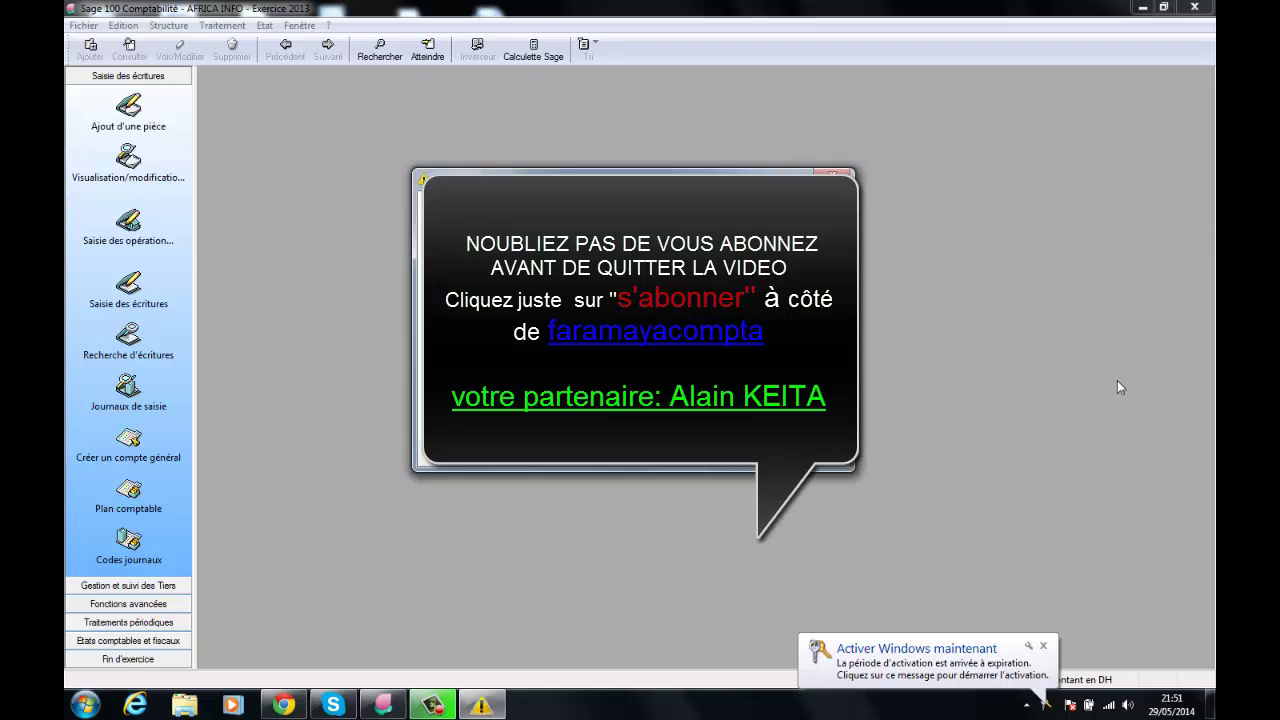
- Dismiss the Windows performance warnings and open the list of predefined entry labels (Libellés)
{"action": "left_click", "coordinate": [832, 174]}
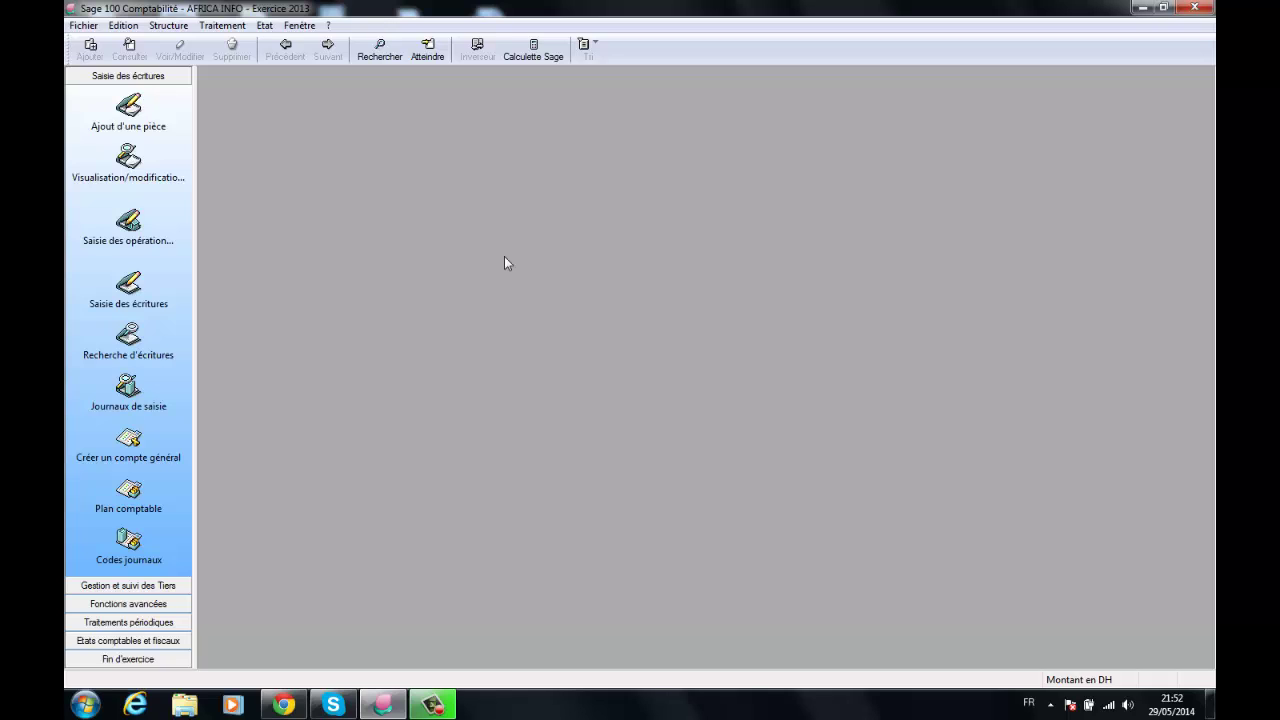
{"action": "left_click", "coordinate": [170, 30]}
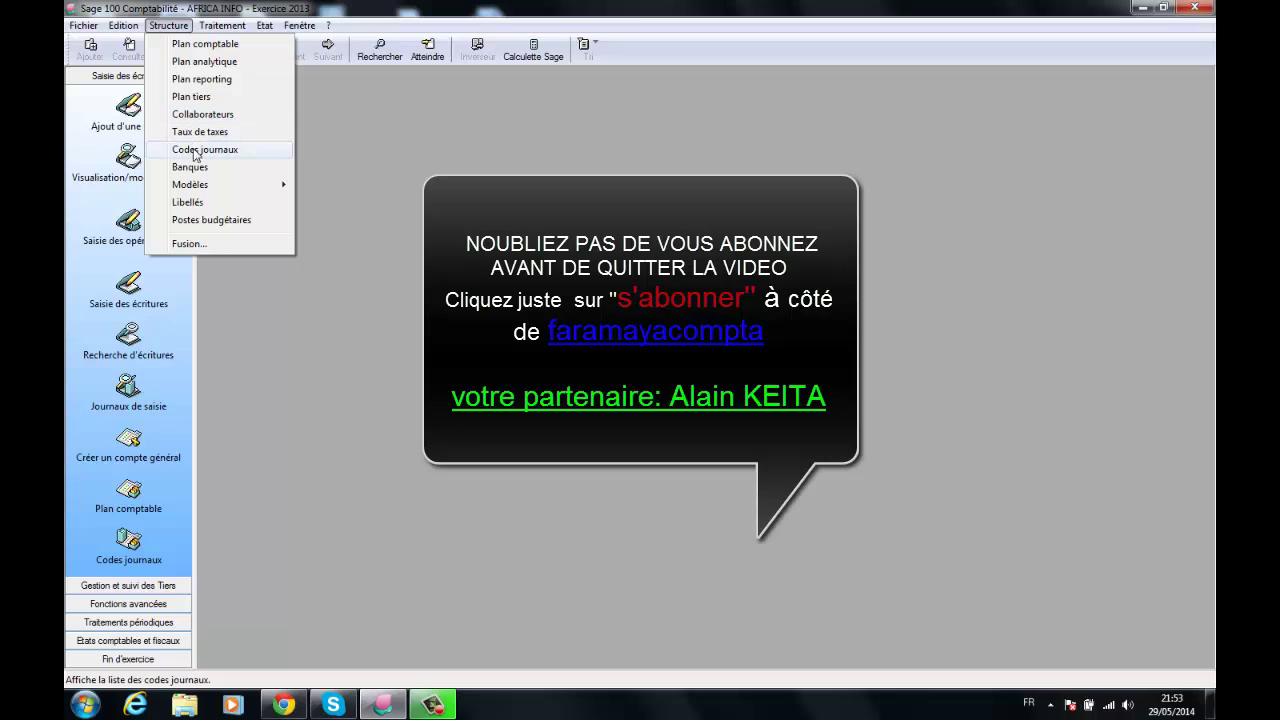
{"action": "left_click", "coordinate": [188, 203]}
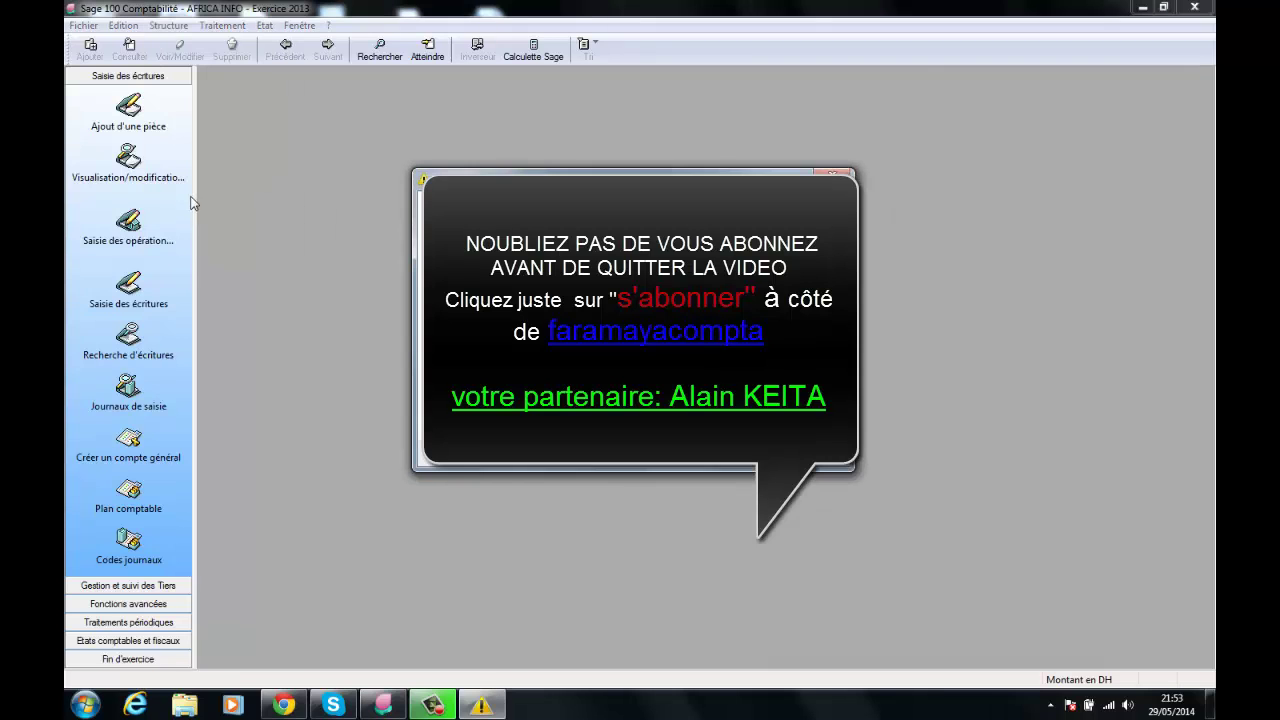
{"action": "left_click", "coordinate": [832, 174]}
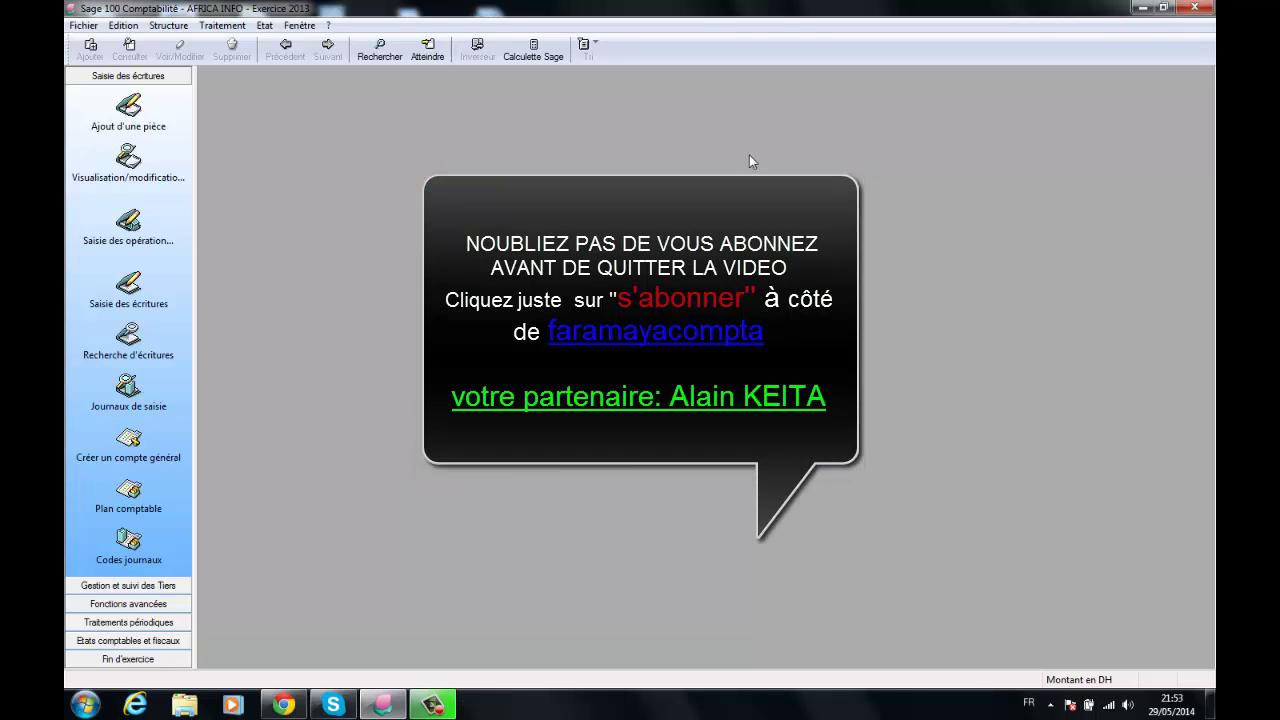
{"action": "left_click", "coordinate": [160, 27]}
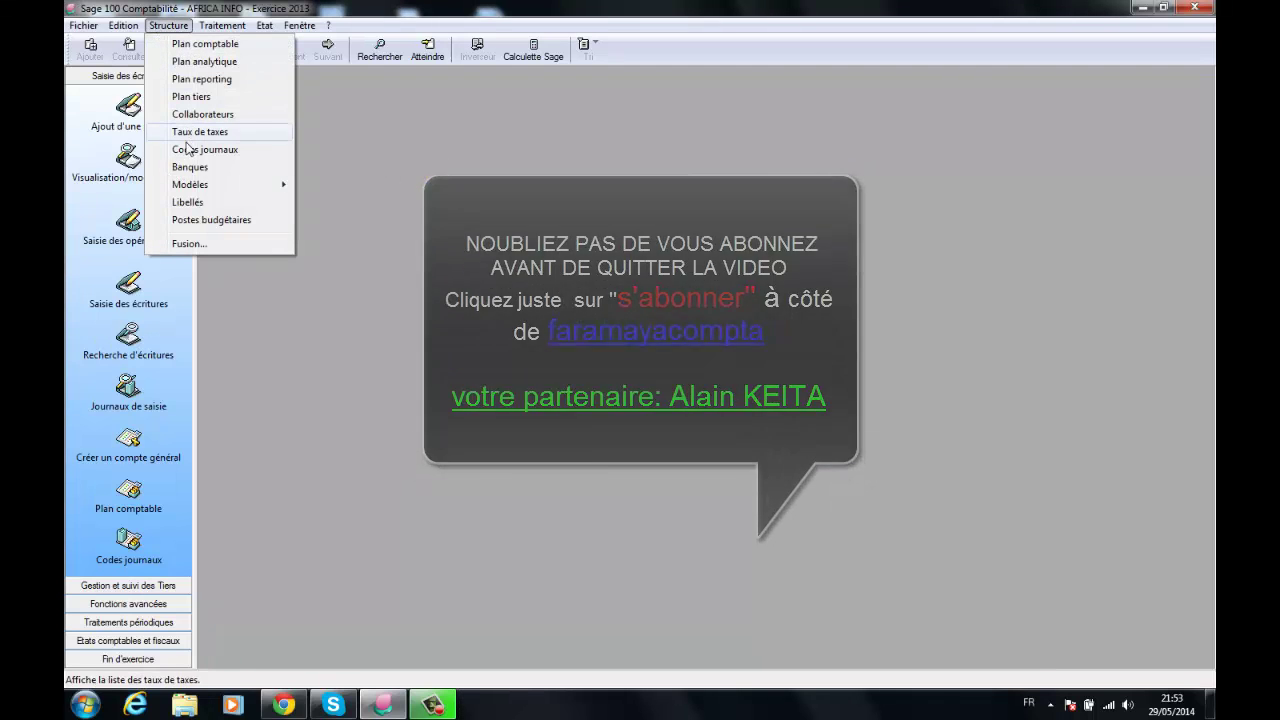
{"action": "left_click", "coordinate": [188, 203]}
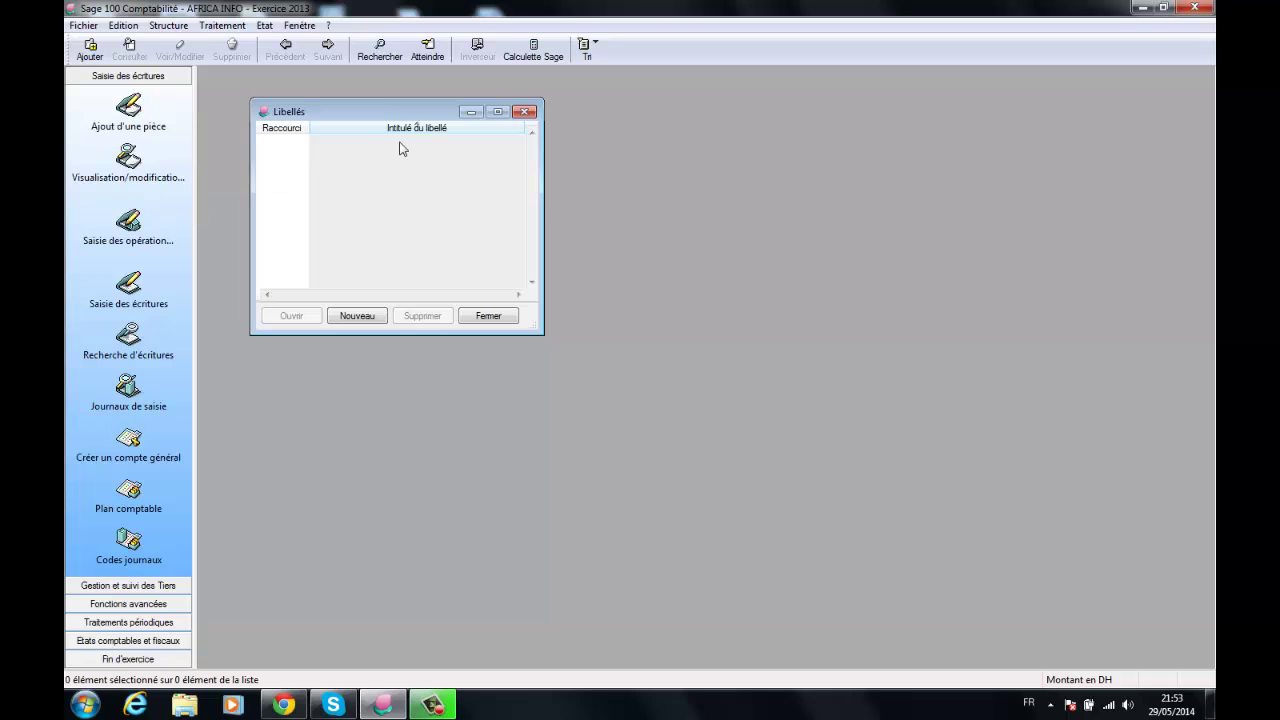
{"action": "left_click_drag", "start_coordinate": [380, 114], "coordinate": [381, 107]}
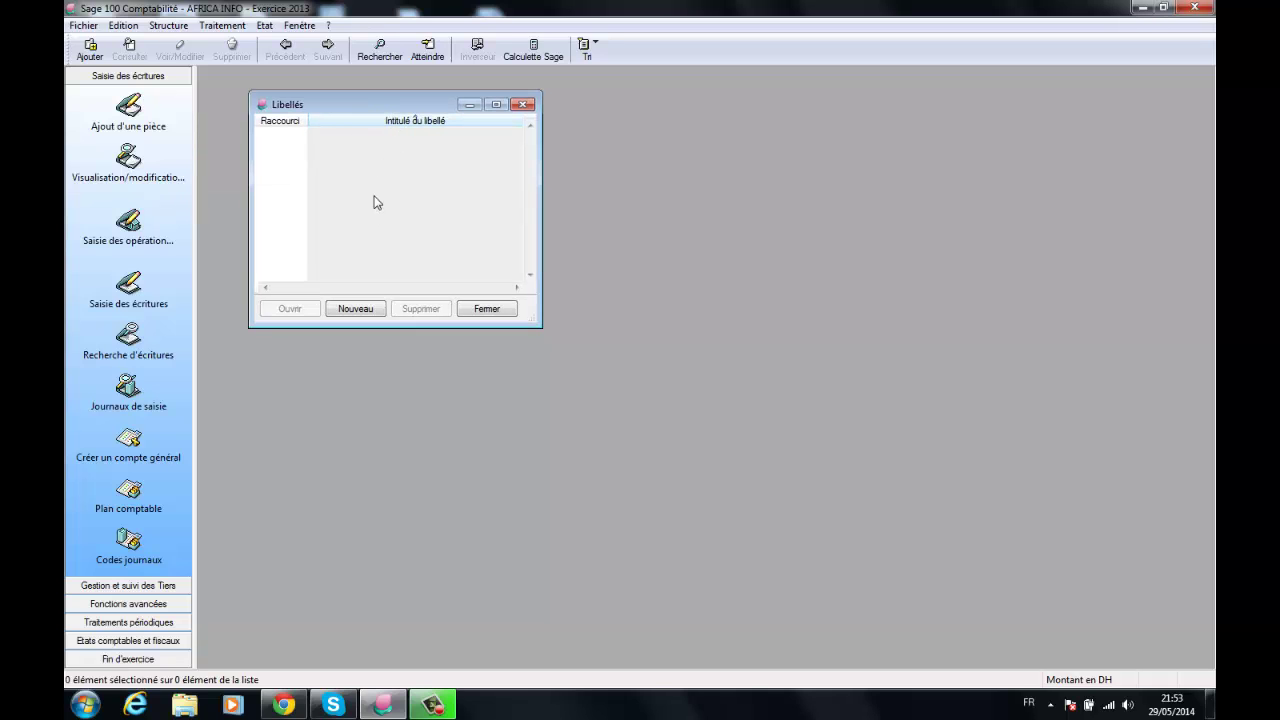
{"action": "right_click", "coordinate": [376, 203]}
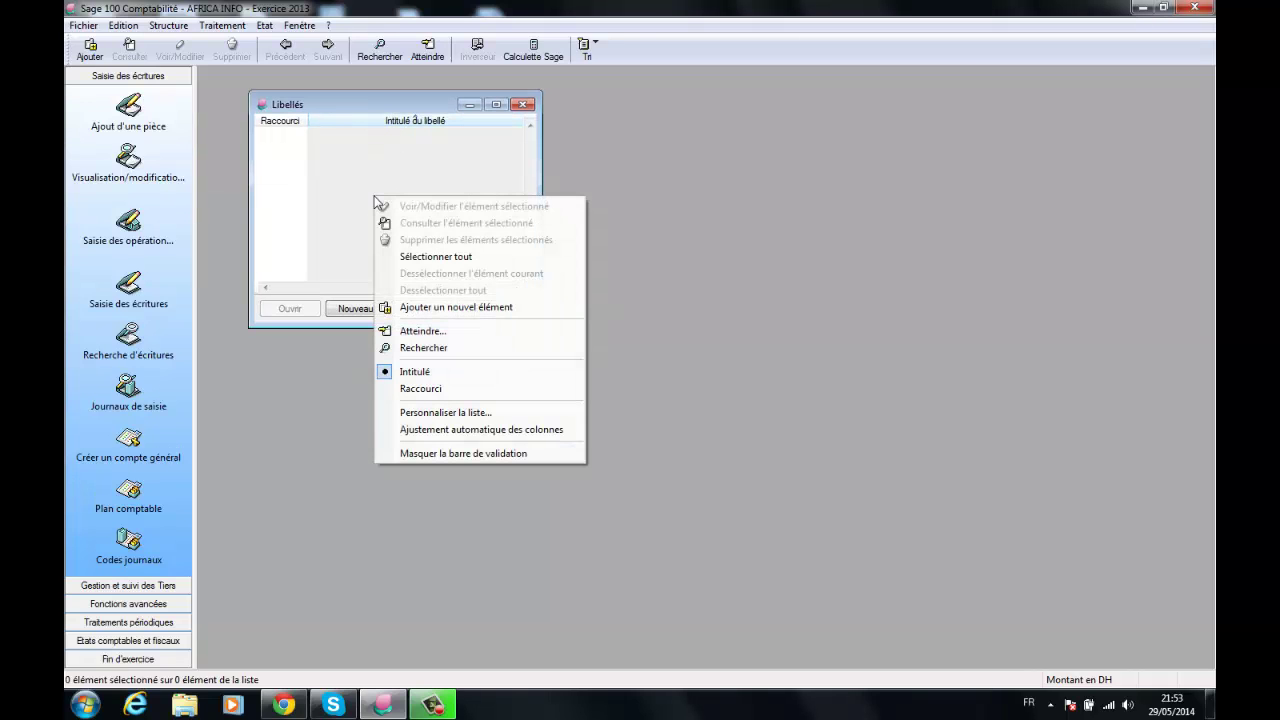
{"action": "left_click", "coordinate": [455, 310]}
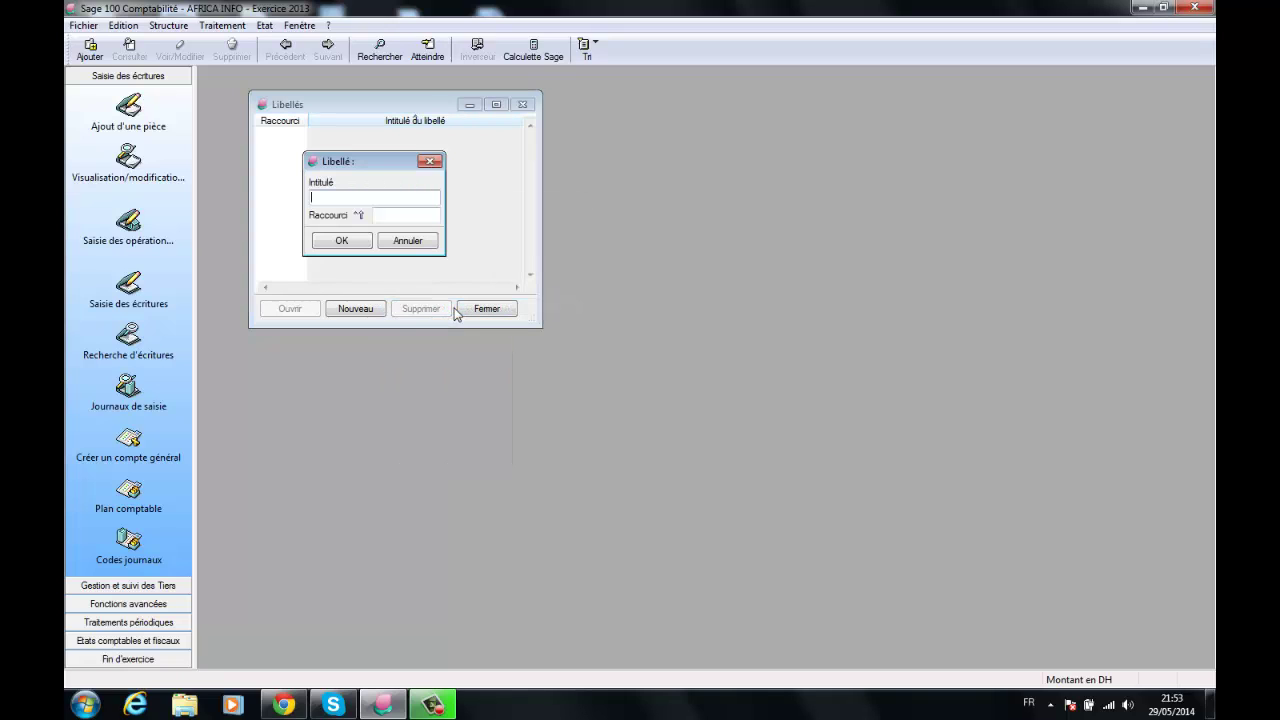
{"action": "left_click", "coordinate": [408, 243]}
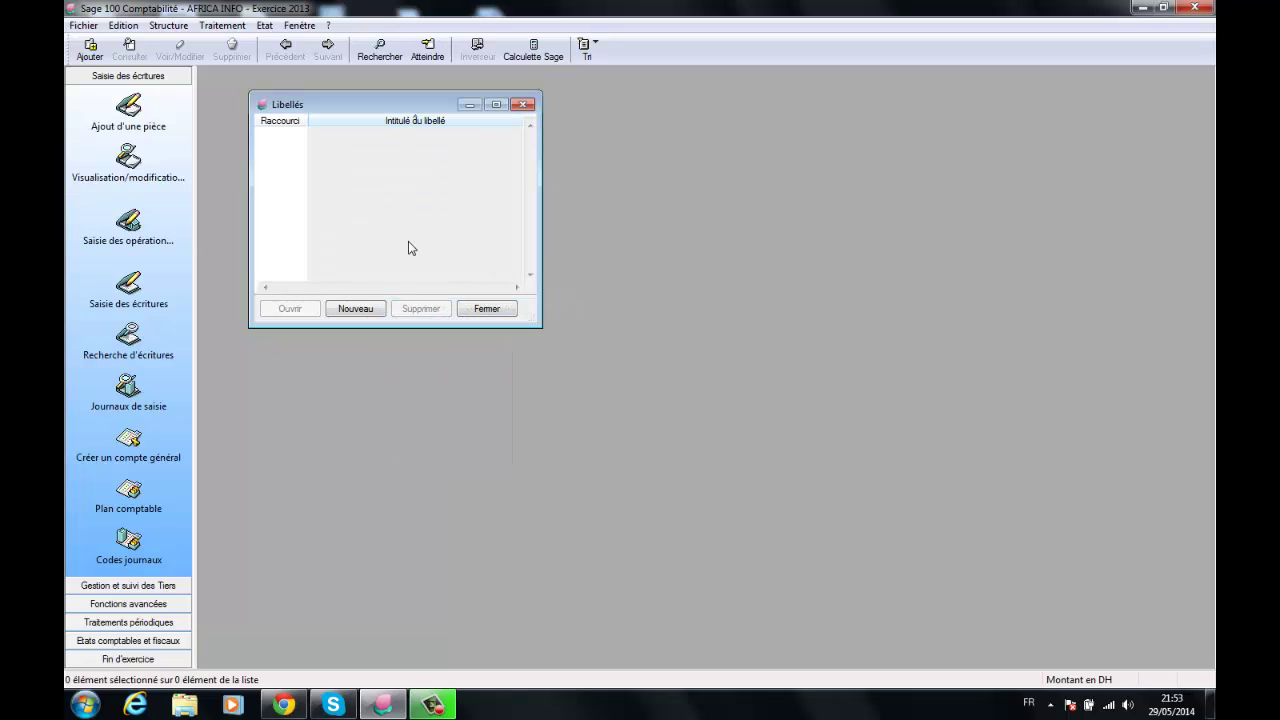
- Add a new label titled "FACT N°", a blank gap for the invoice number, "/2014/" and the customer's name
{"action": "mouse_move", "coordinate": [356, 106]}
{"action": "left_mouse_down"}
{"action": "mouse_move", "coordinate": [399, 97]}
{"action": "mouse_move", "coordinate": [376, 92]}
{"action": "left_mouse_up"}
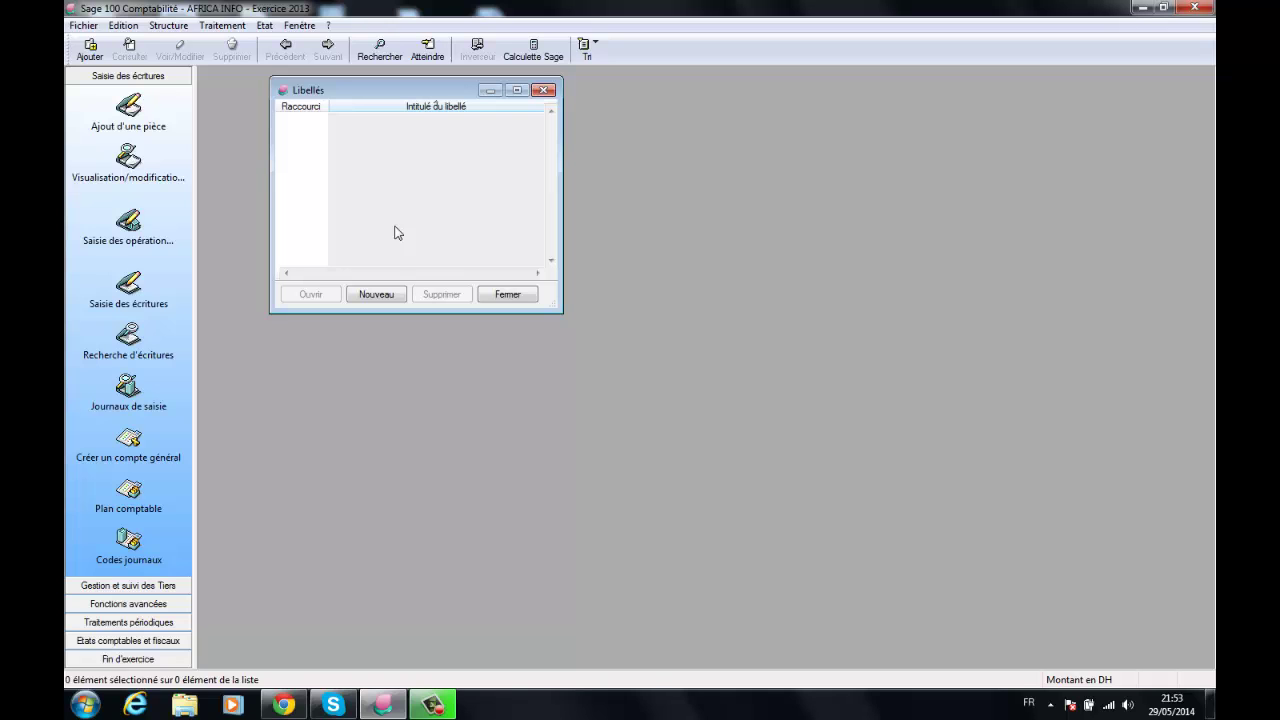
{"action": "right_click", "coordinate": [391, 183]}
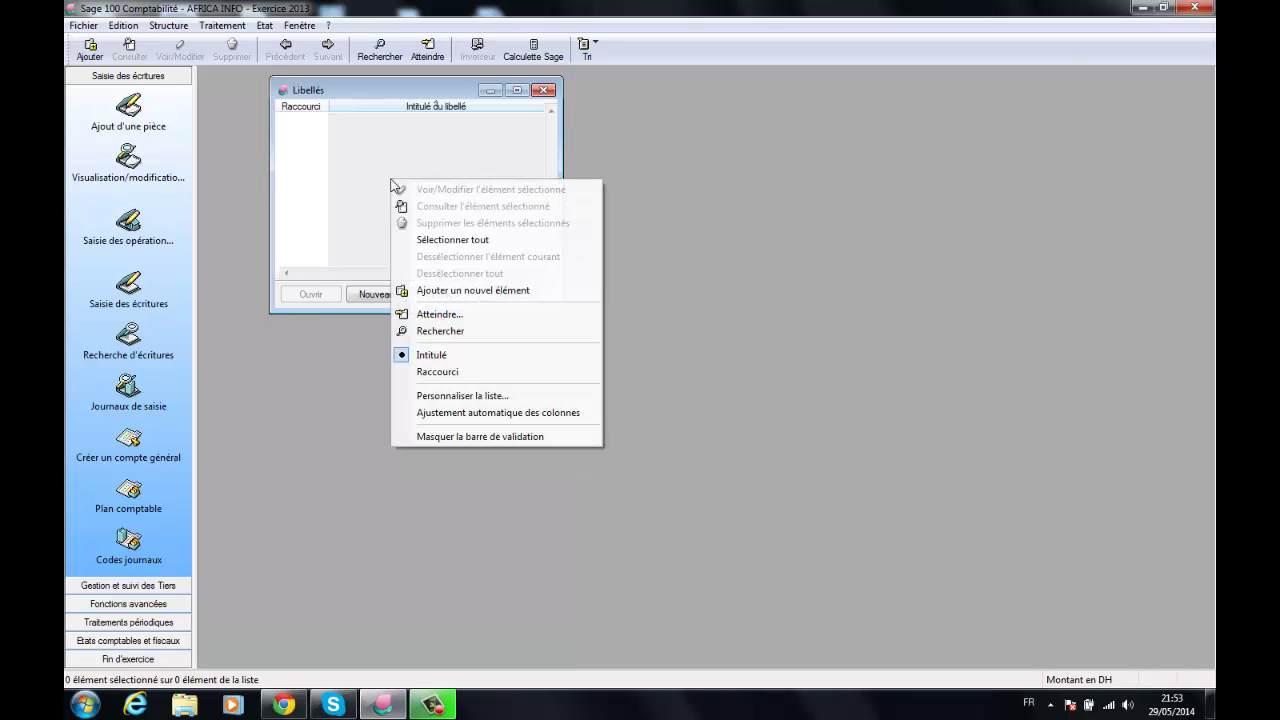
{"action": "left_click", "coordinate": [442, 291]}
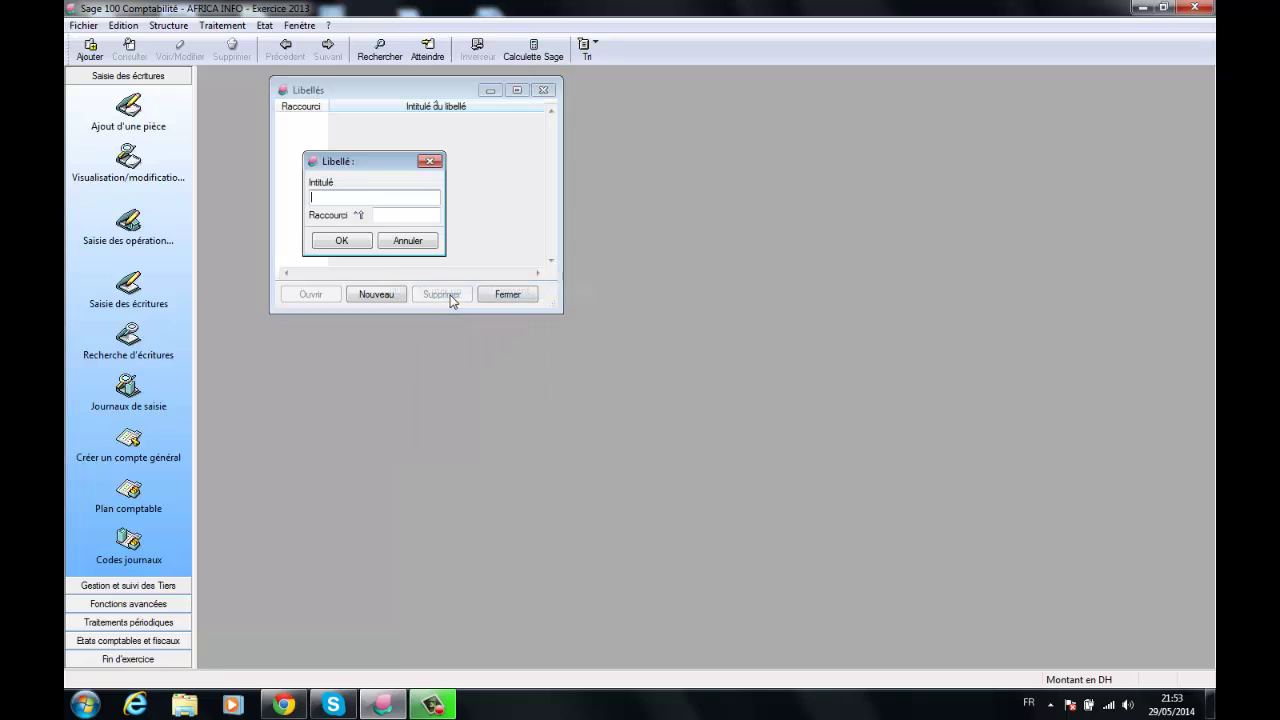
{"action": "left_click_drag", "start_coordinate": [400, 164], "coordinate": [399, 141]}
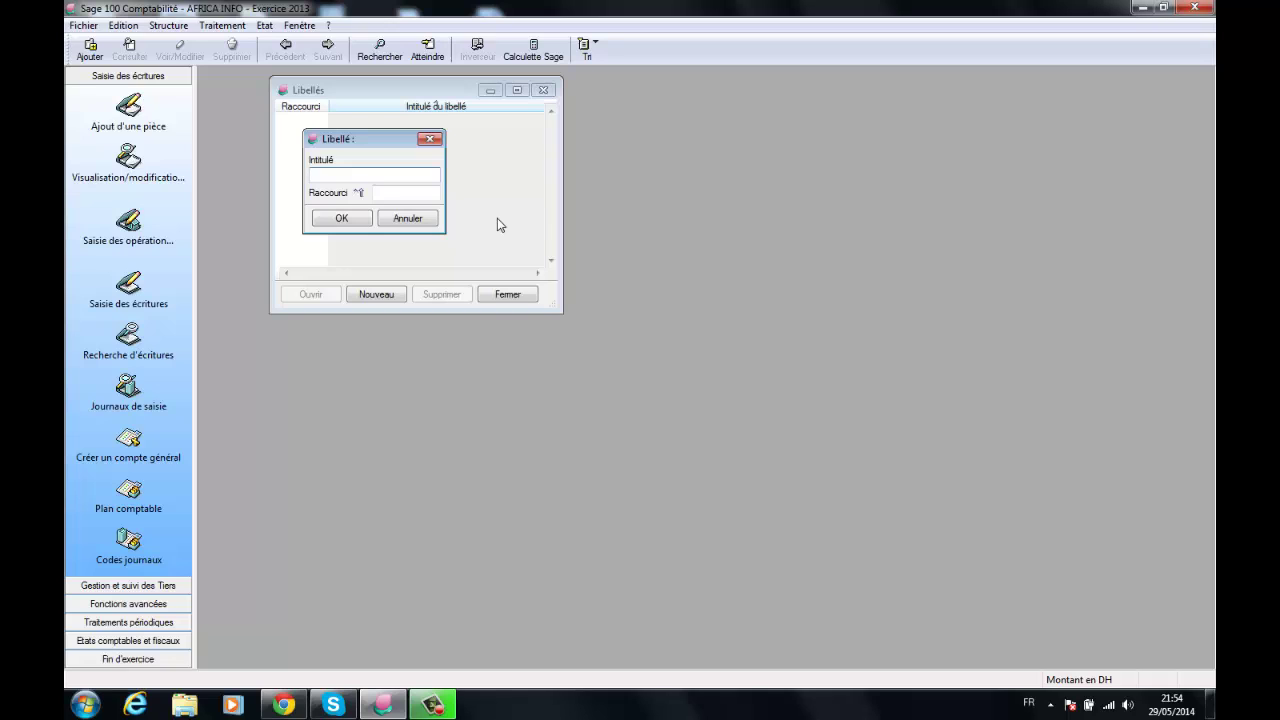
{"action": "type", "text": "F"}
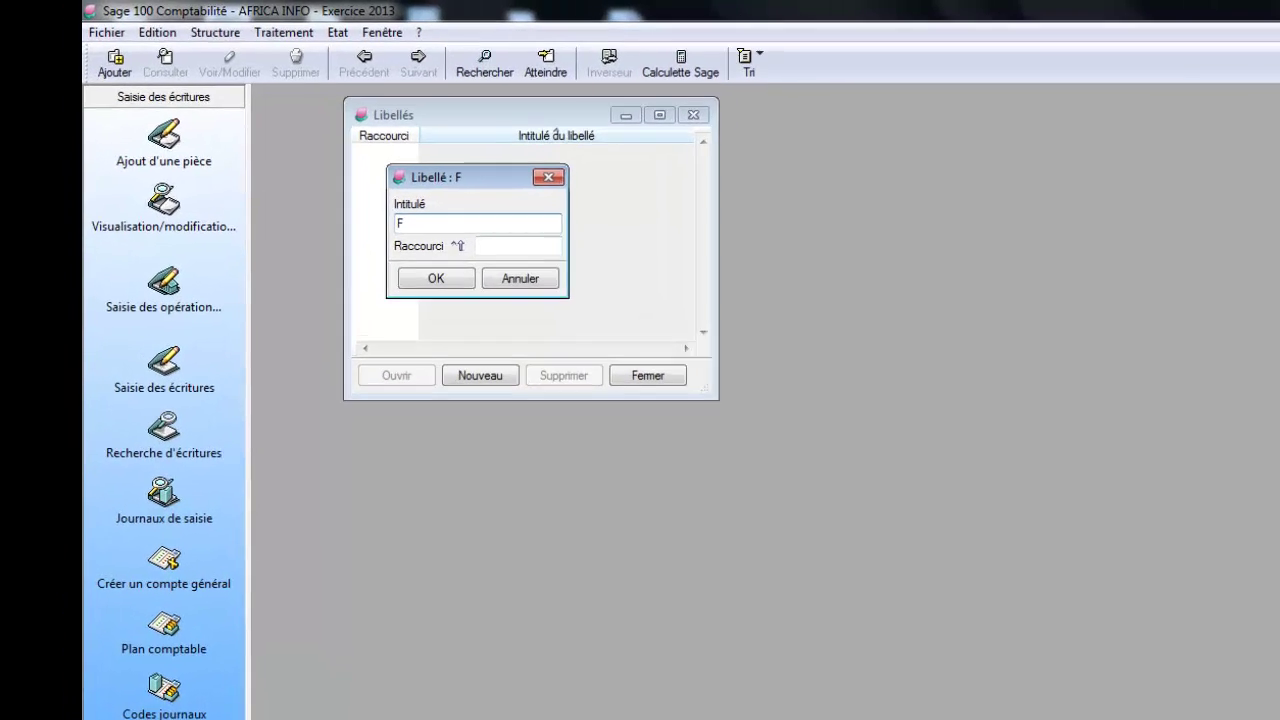
{"action": "type", "text": "AC"}
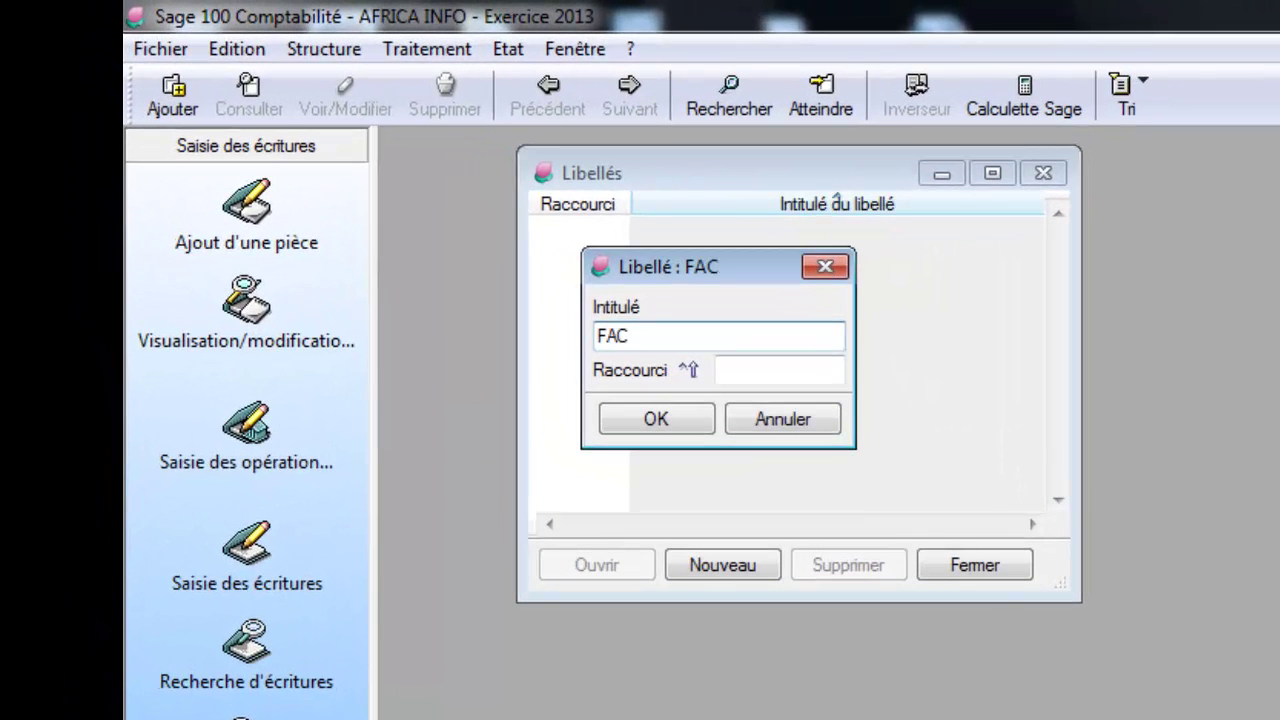
{"action": "type", "text": "T N°"}
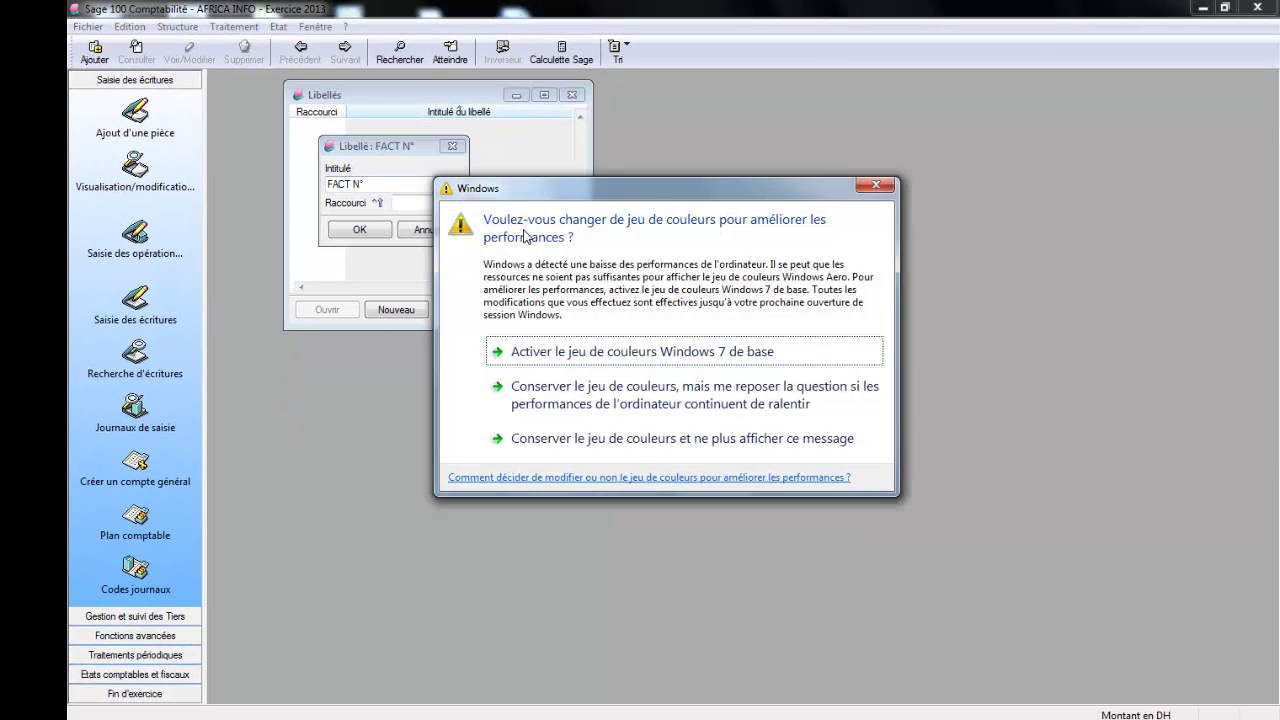
{"action": "left_click", "coordinate": [875, 184]}
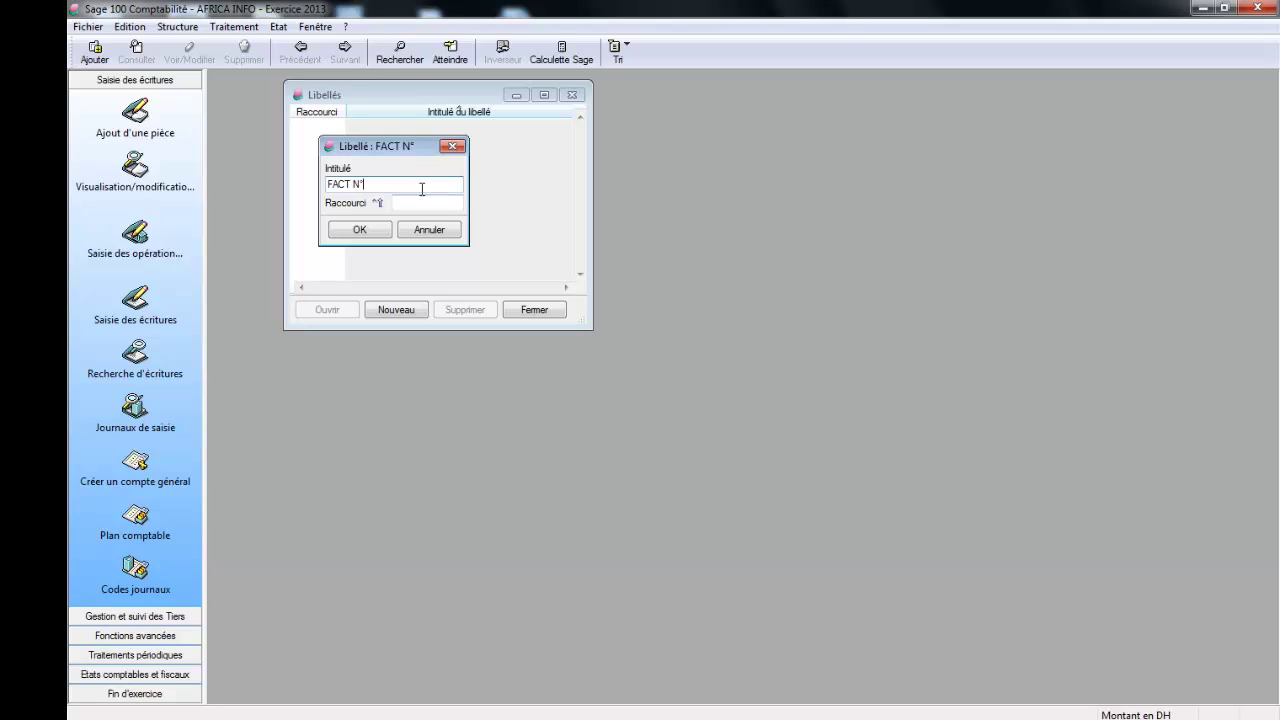
{"action": "type", "text": "/2014       /"}
{"action": "type", "text": "BACHIR"}
- Assign the shortcut VTE to the new label, save it and close the label list
{"action": "left_click", "coordinate": [406, 208]}
{"action": "type", "text": "VTE"}
{"action": "left_click", "coordinate": [371, 230]}
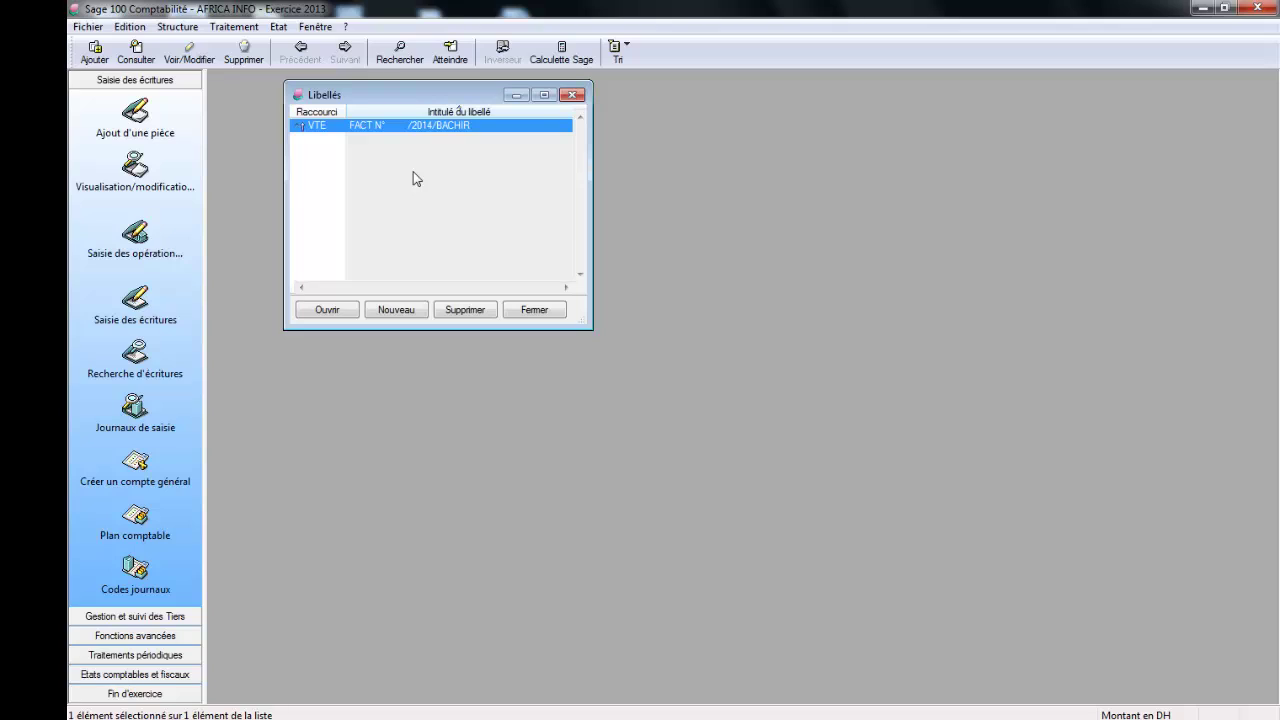
{"action": "left_click", "coordinate": [534, 310]}
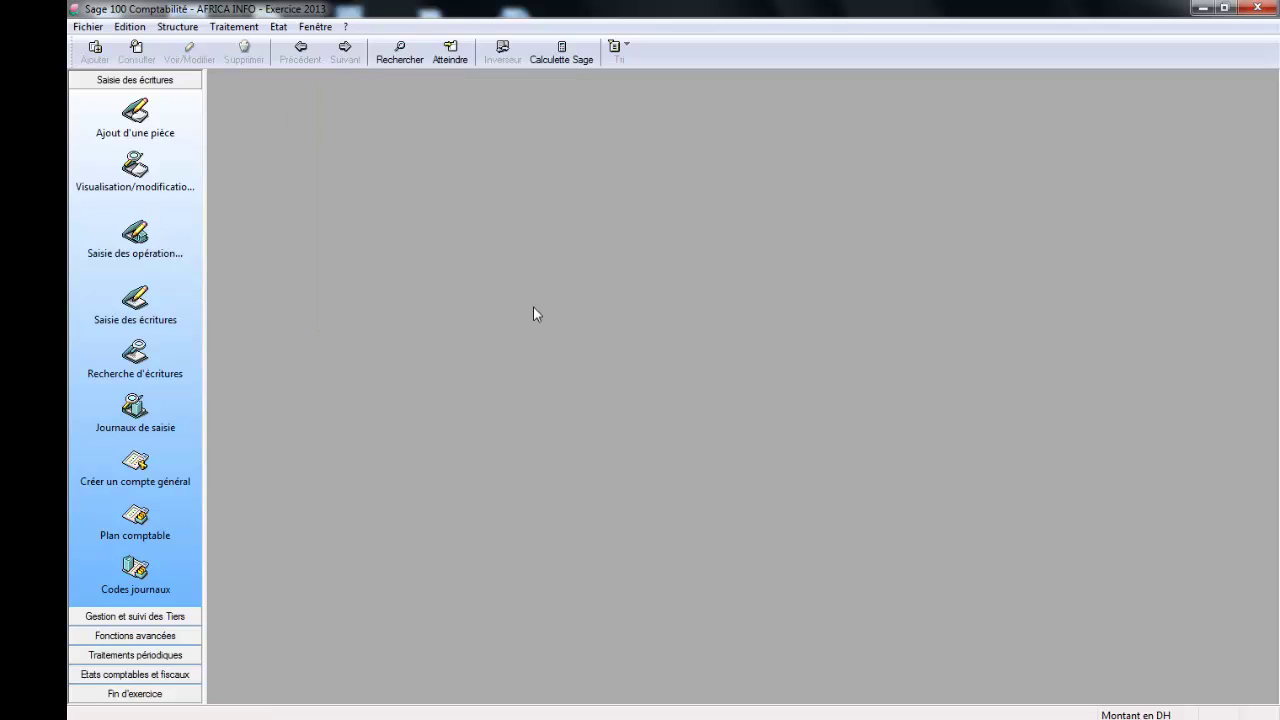
- Sort the entry journals by code and open the VENTE journal for January 2013 in a maximized window
{"action": "left_click", "coordinate": [135, 410]}
{"action": "left_click", "coordinate": [476, 113]}
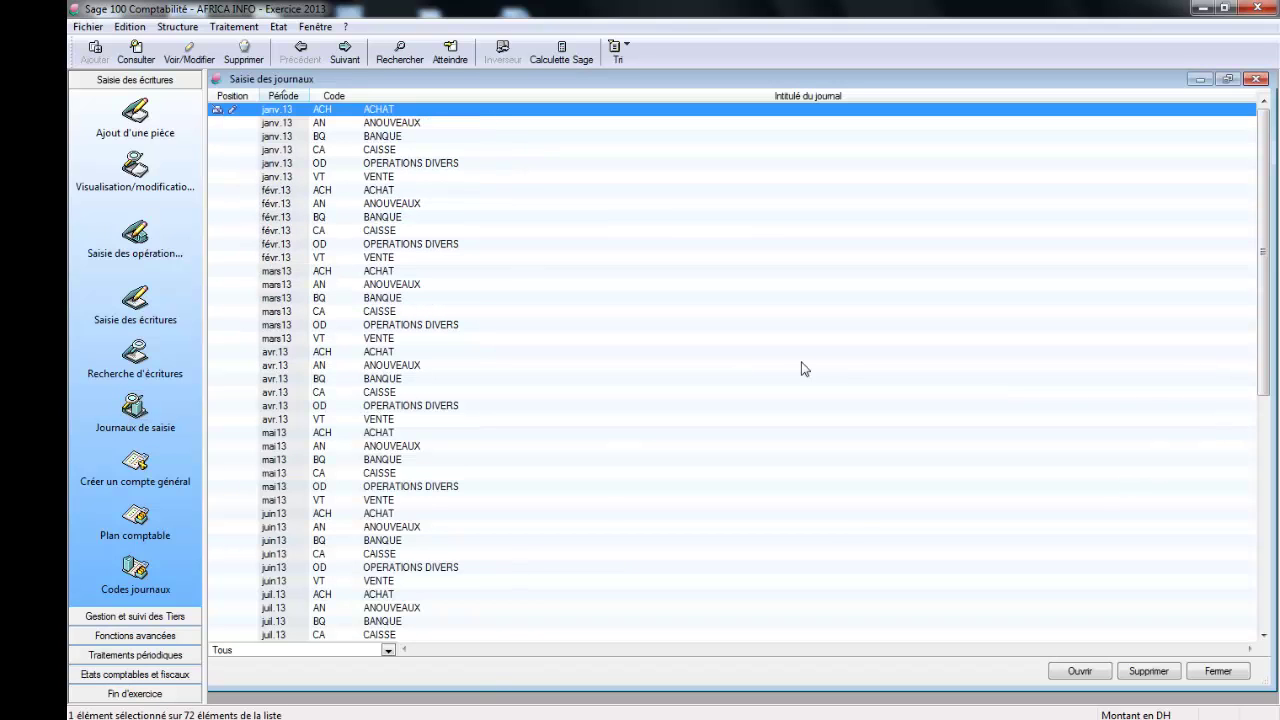
{"action": "left_click", "coordinate": [336, 97]}
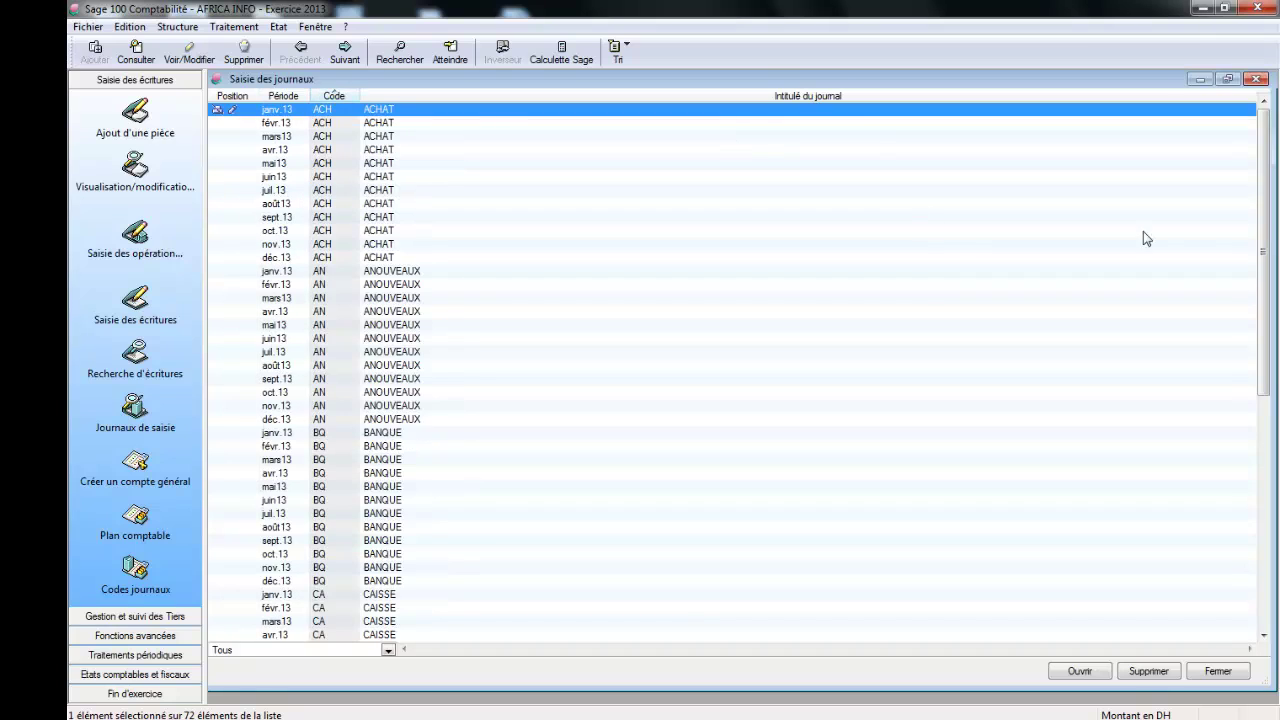
{"action": "left_click_drag", "start_coordinate": [1266, 205], "coordinate": [1268, 437]}
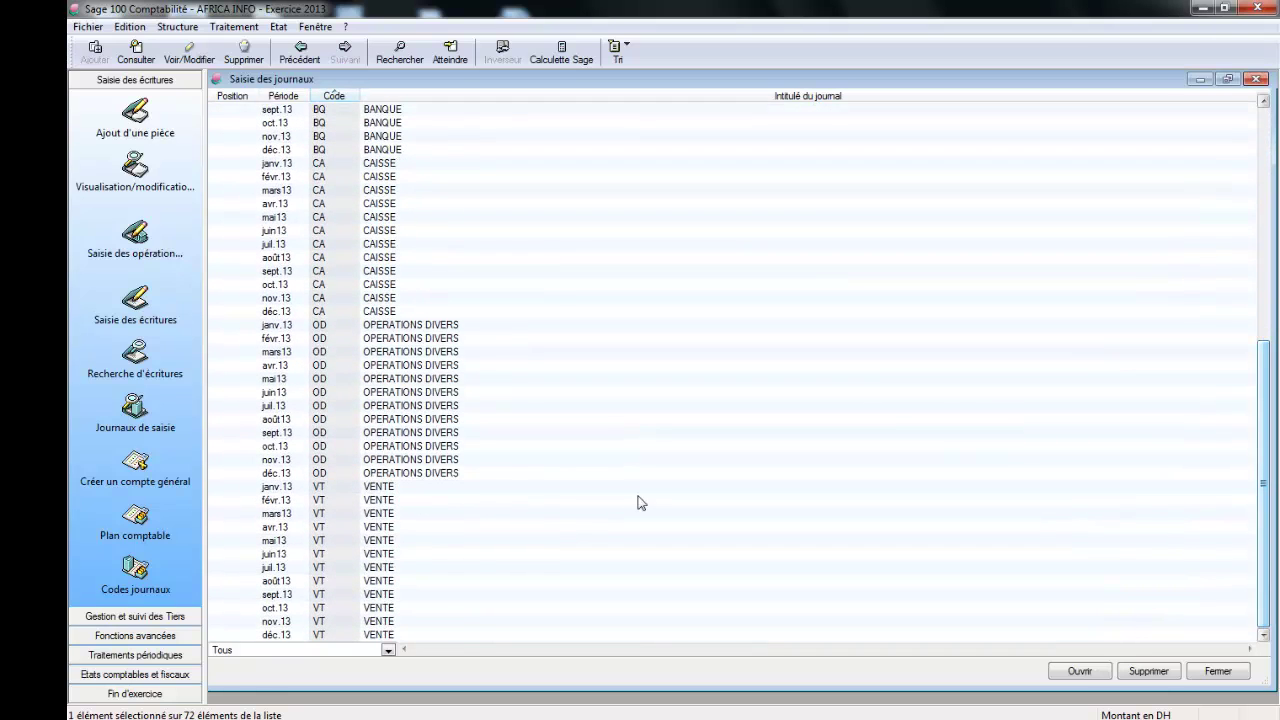
{"action": "double_click", "coordinate": [295, 494]}
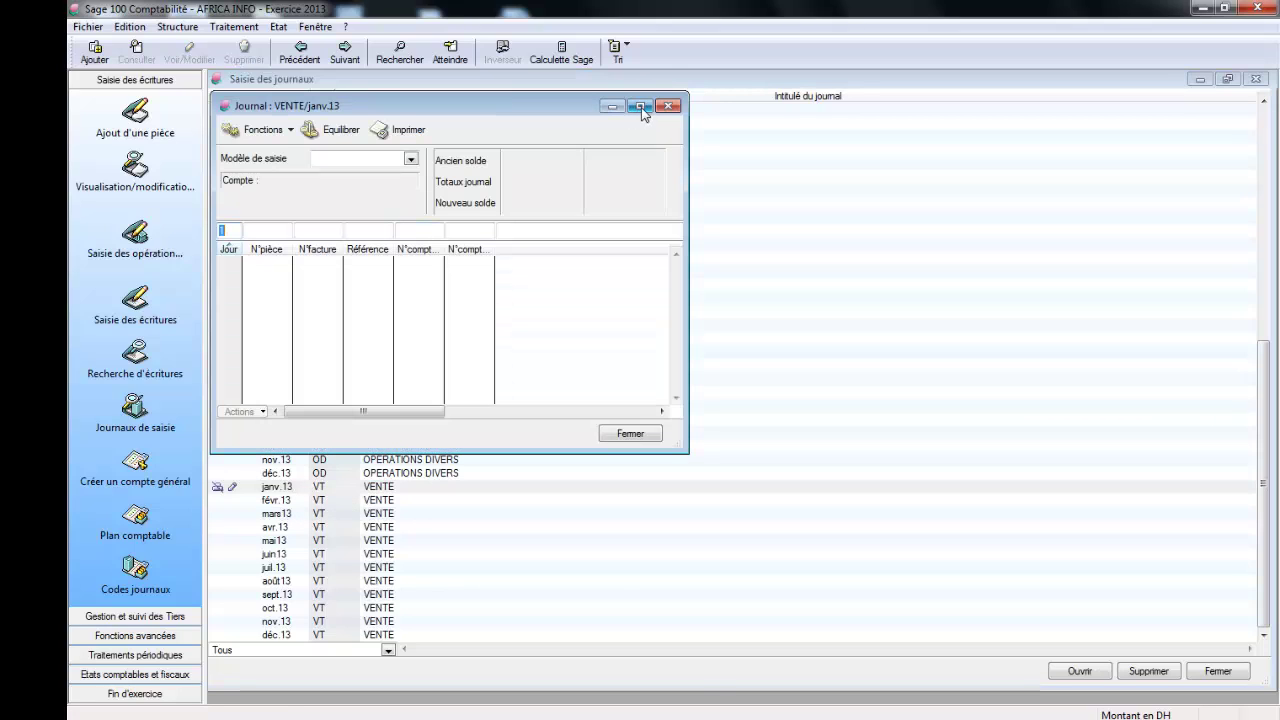
{"action": "left_click", "coordinate": [641, 107]}
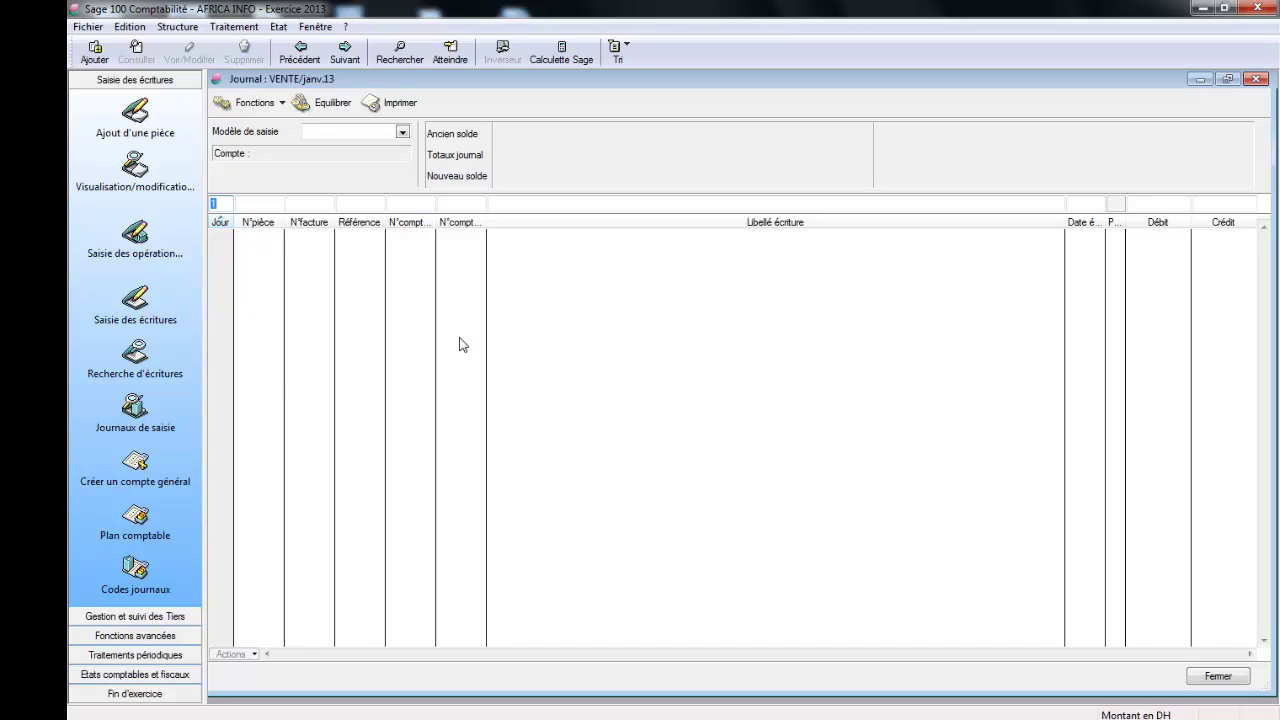
- Start a journal line dated day 12 on general account 7111, leaving document, invoice and reference numbers blank
{"action": "type", "text": "12"}
{"action": "key", "text": "Tab"}
{"action": "key", "text": "Tab"}
{"action": "key", "text": "Tab"}
{"action": "key", "text": "Tab"}
{"action": "type", "text": "7111"}
{"action": "key", "text": "Tab"}
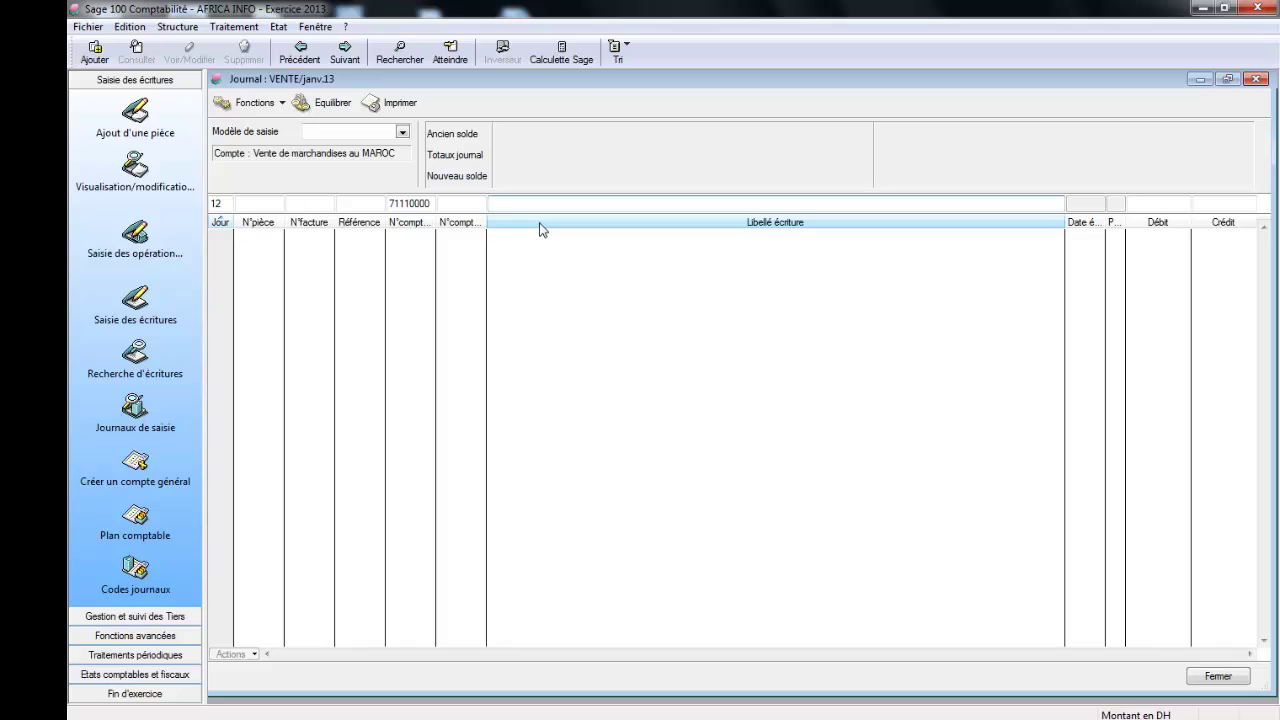
{"action": "type", "text": "VENTE DJ"}
{"action": "key", "text": "BackSpace"}
{"action": "key", "text": "BackSpace"}
{"action": "key", "text": "BackSpace"}
{"action": "key", "text": "BackSpace"}
{"action": "key", "text": "BackSpace"}
{"action": "key", "text": "BackSpace"}
{"action": "key", "text": "BackSpace"}
{"action": "key", "text": "BackSpace"}
{"action": "type", "text": "FACRT"}
{"action": "type", "text": "NN"}
{"action": "key", "text": "BackSpace"}
{"action": "key", "text": "BackSpace"}
{"action": "key", "text": "BackSpace"}
{"action": "key", "text": "BackSpace"}
{"action": "key", "text": "BackSpace"}
{"action": "key", "text": "BackSpace"}
{"action": "key", "text": "BackSpace"}
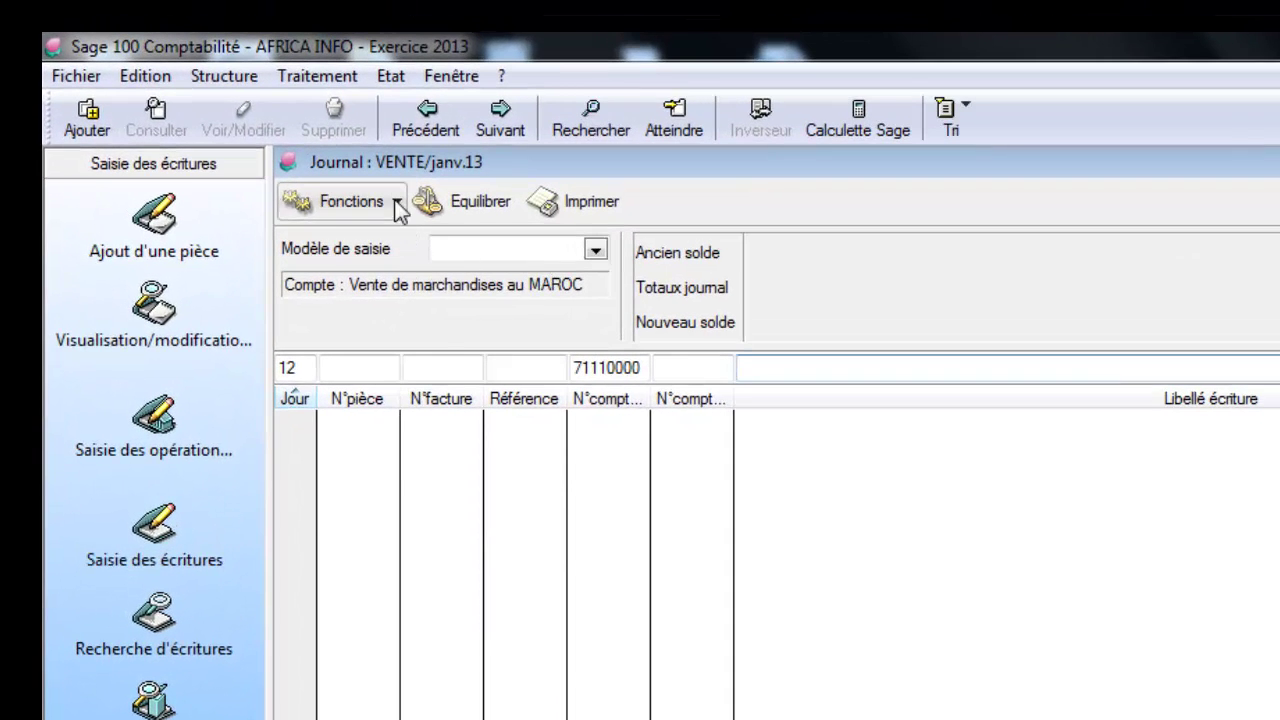
- Insert the predefined "FACT N° /2014/" label as the description of the journal line
{"action": "left_click", "coordinate": [396, 204]}
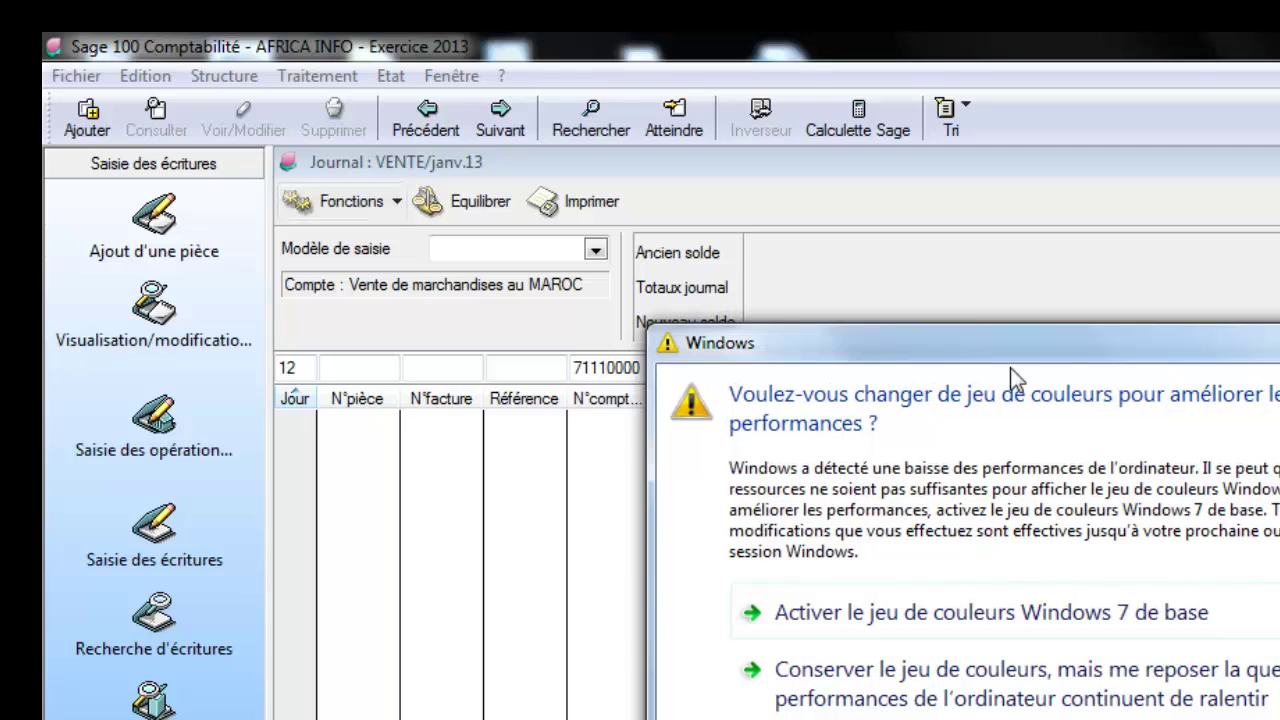
{"action": "key", "text": "Escape"}
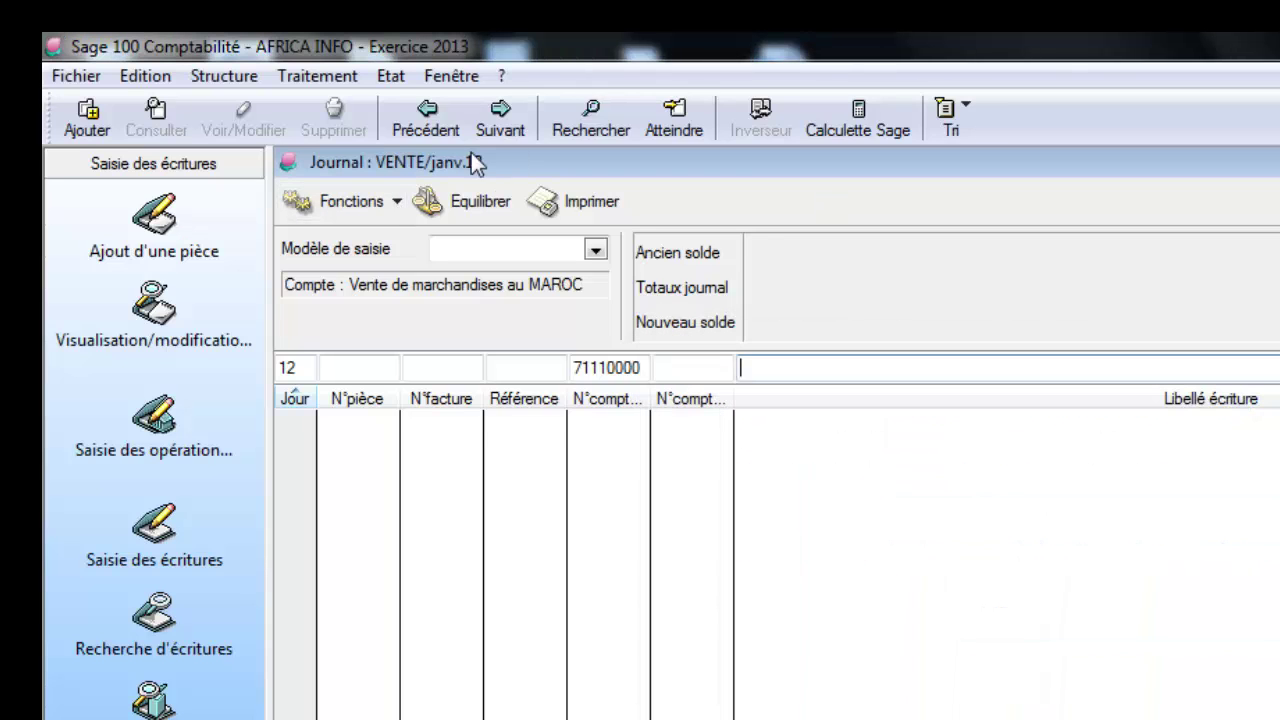
{"action": "left_click", "coordinate": [396, 206]}
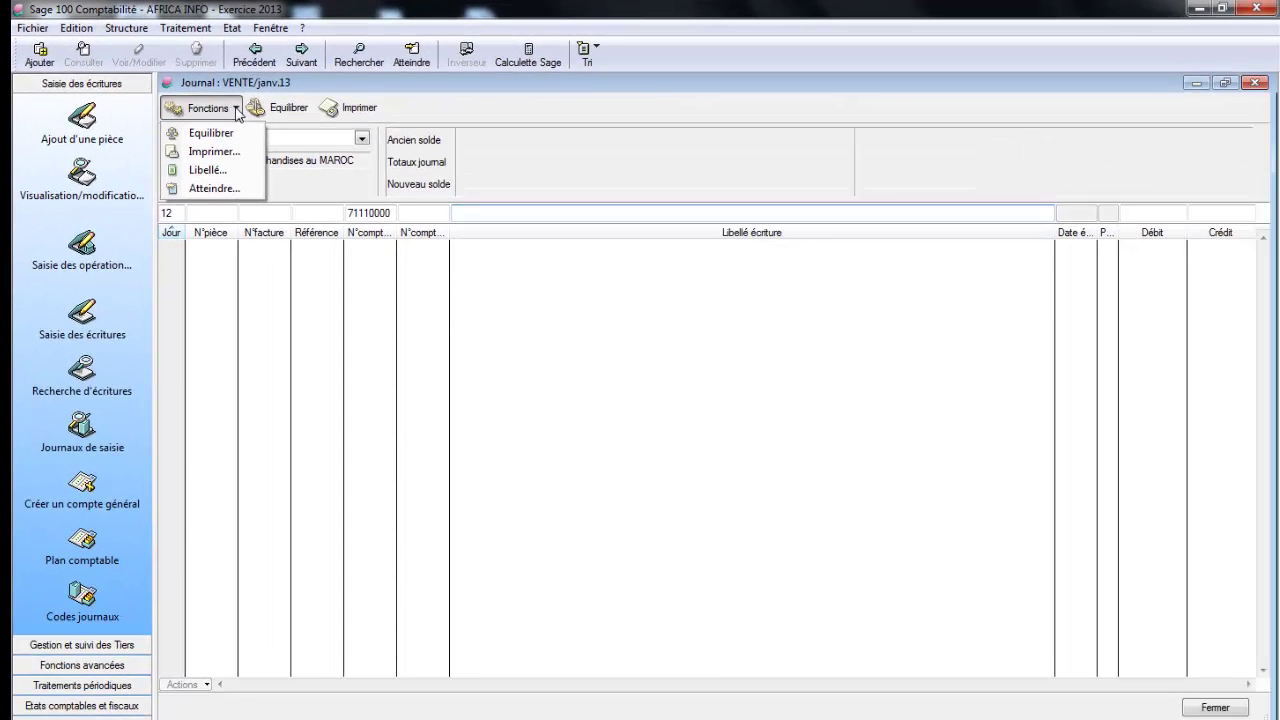
{"action": "left_click", "coordinate": [210, 170]}
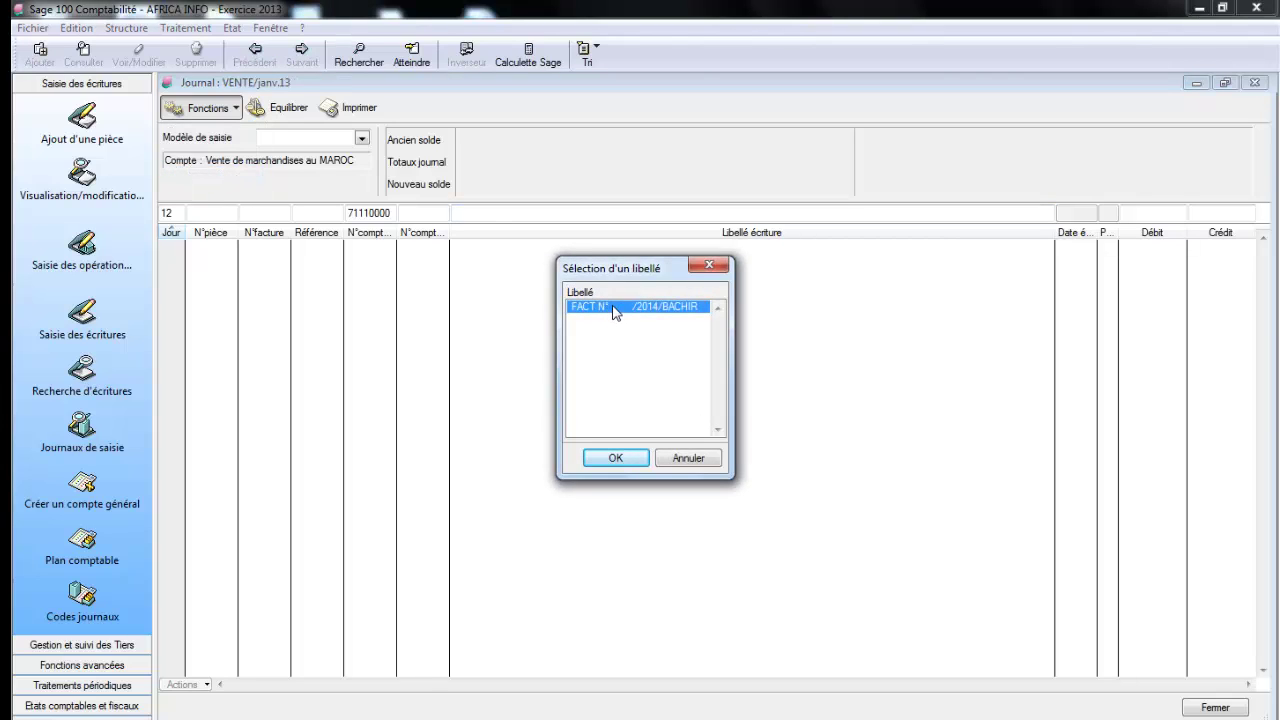
{"action": "left_click", "coordinate": [614, 459]}
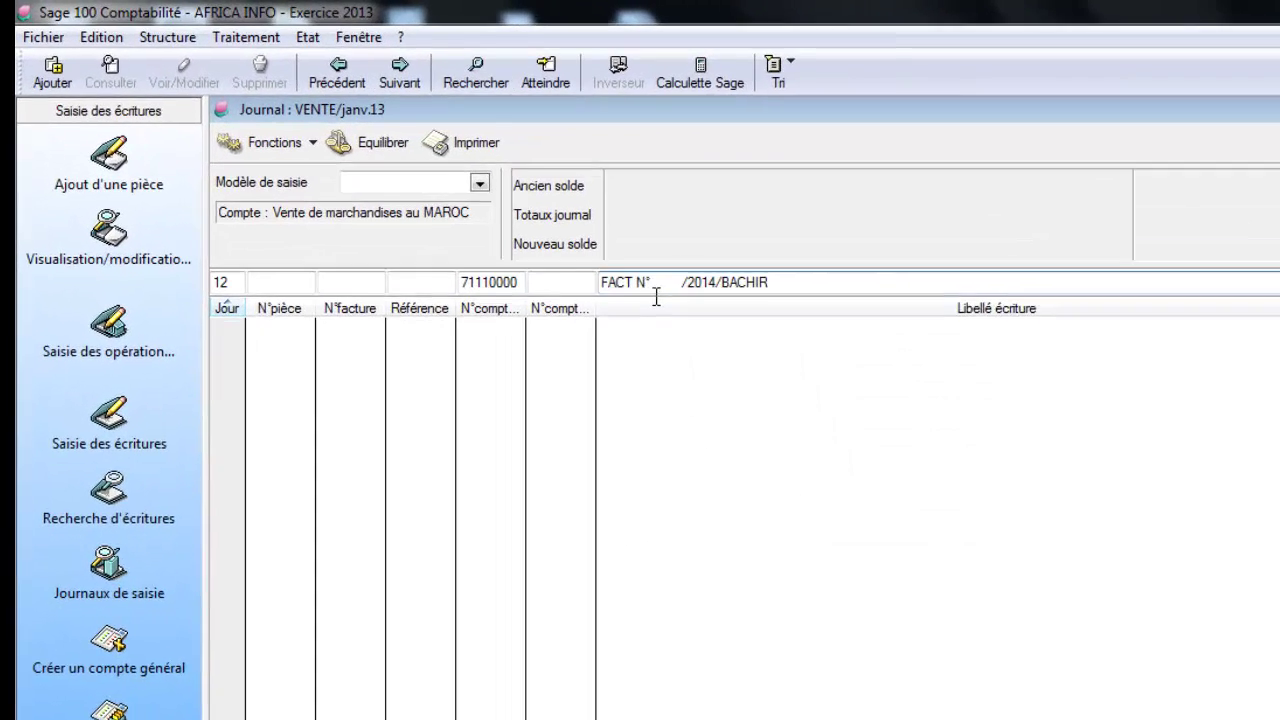
- Fill in the invoice number after "FACT N°" in the line's description
{"action": "left_click", "coordinate": [501, 215]}
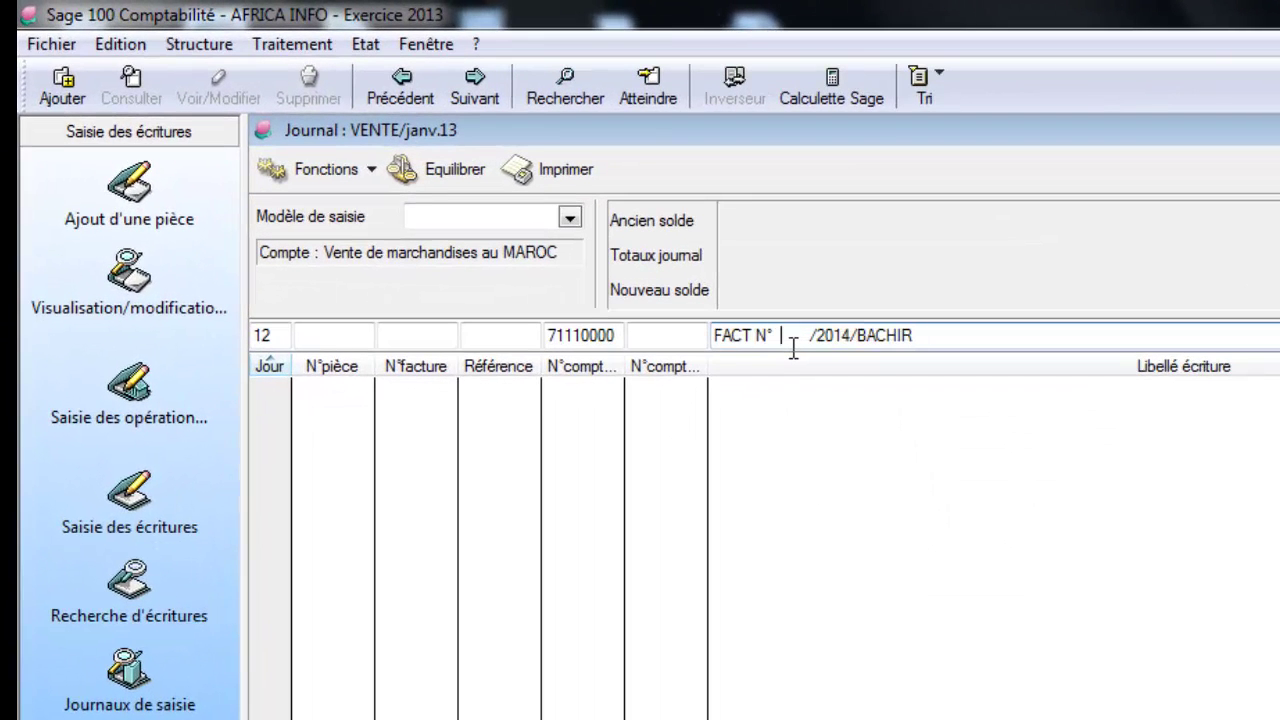
{"action": "type", "text": "1245"}
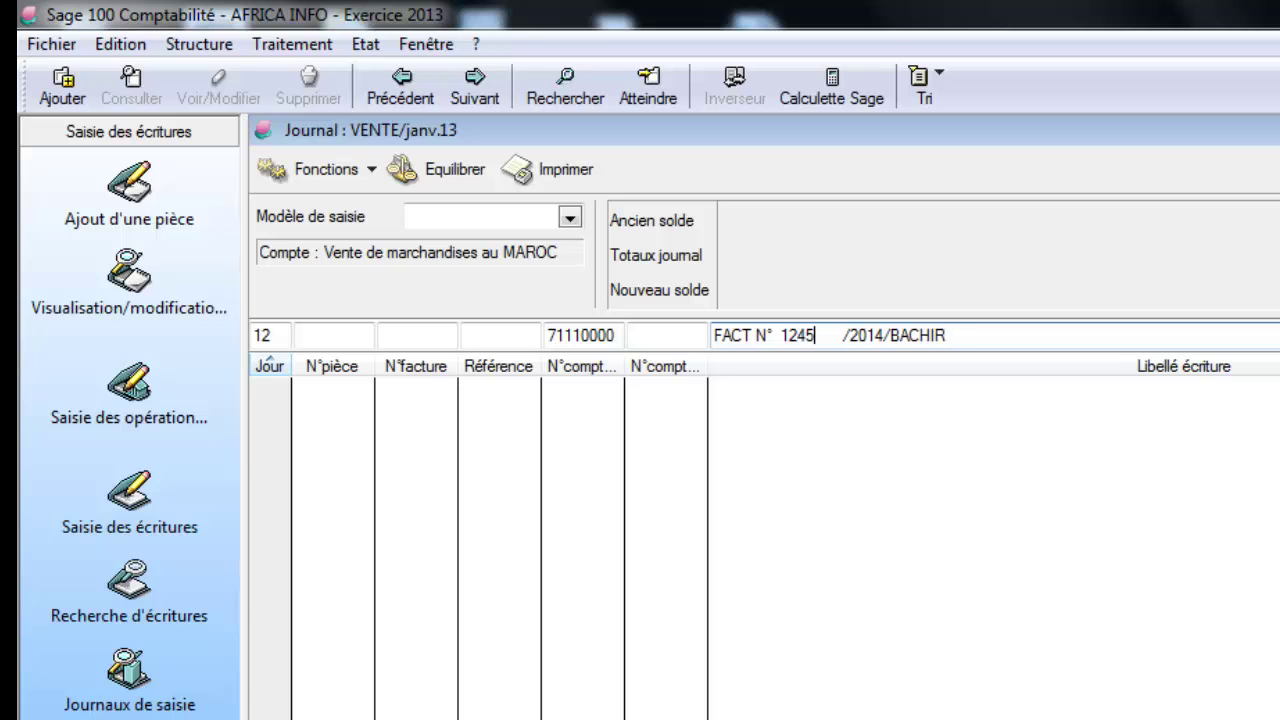
{"action": "type", "text": "85"}
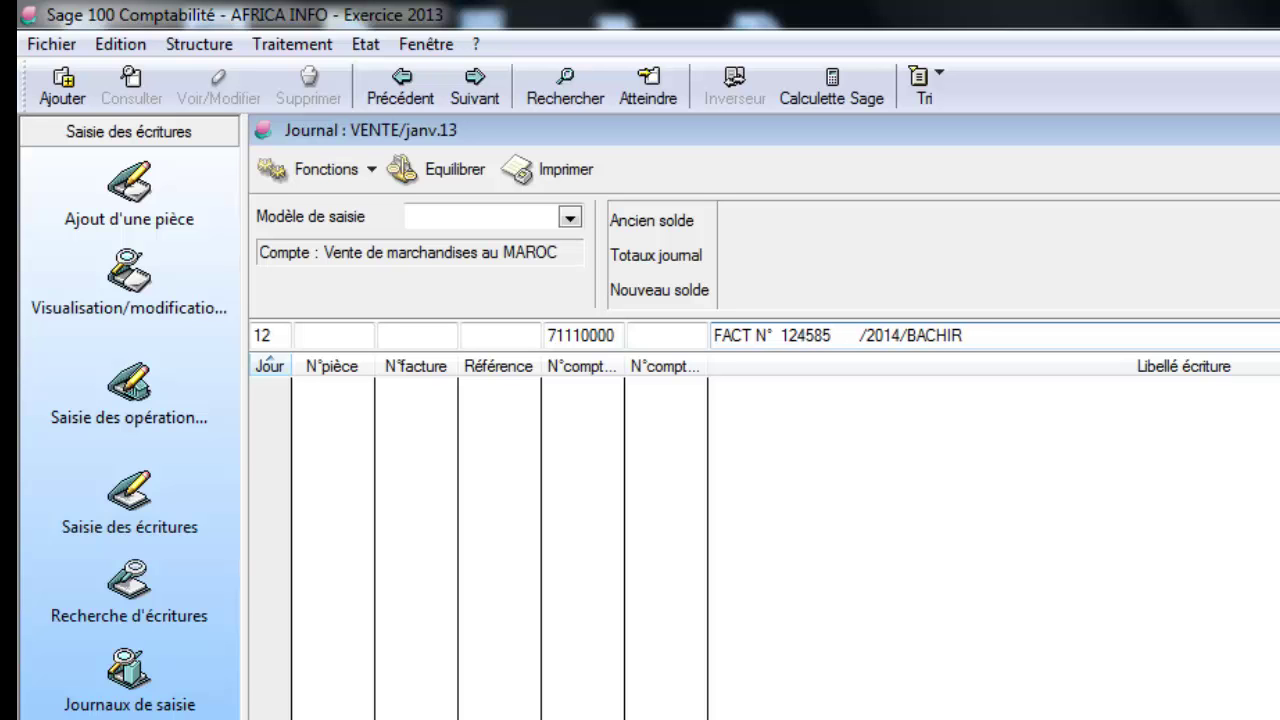
- Remove the blank gap between the invoice number and "/2014/" in the line's description
{"action": "key", "text": "Delete"}
{"action": "key", "text": "Delete"}
{"action": "key", "text": "Delete"}
{"action": "key", "text": "Delete"}
{"action": "key", "text": "Delete"}
{"action": "key", "text": "Delete"}
{"action": "key", "text": "Delete"}
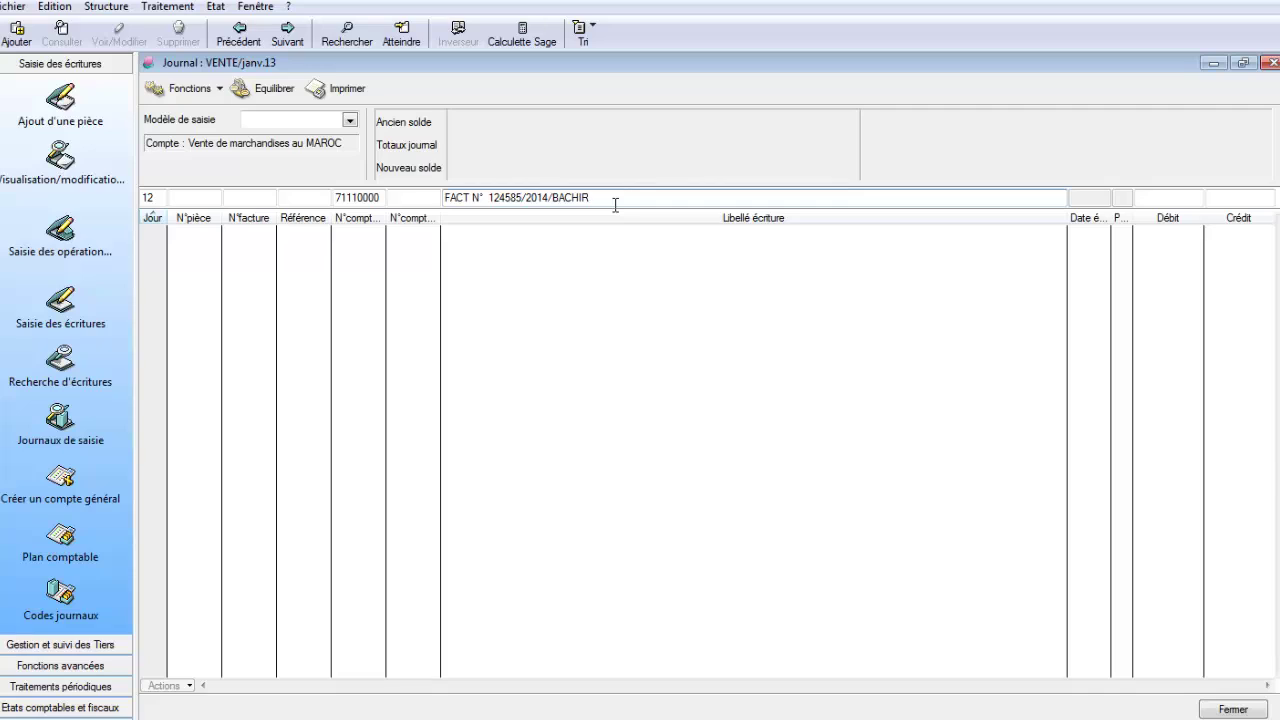
- Credit the sales line with 5000 and record it in the journal
{"action": "key", "text": "Tab"}
{"action": "key", "text": "Tab"}
{"action": "type", "text": "5000"}
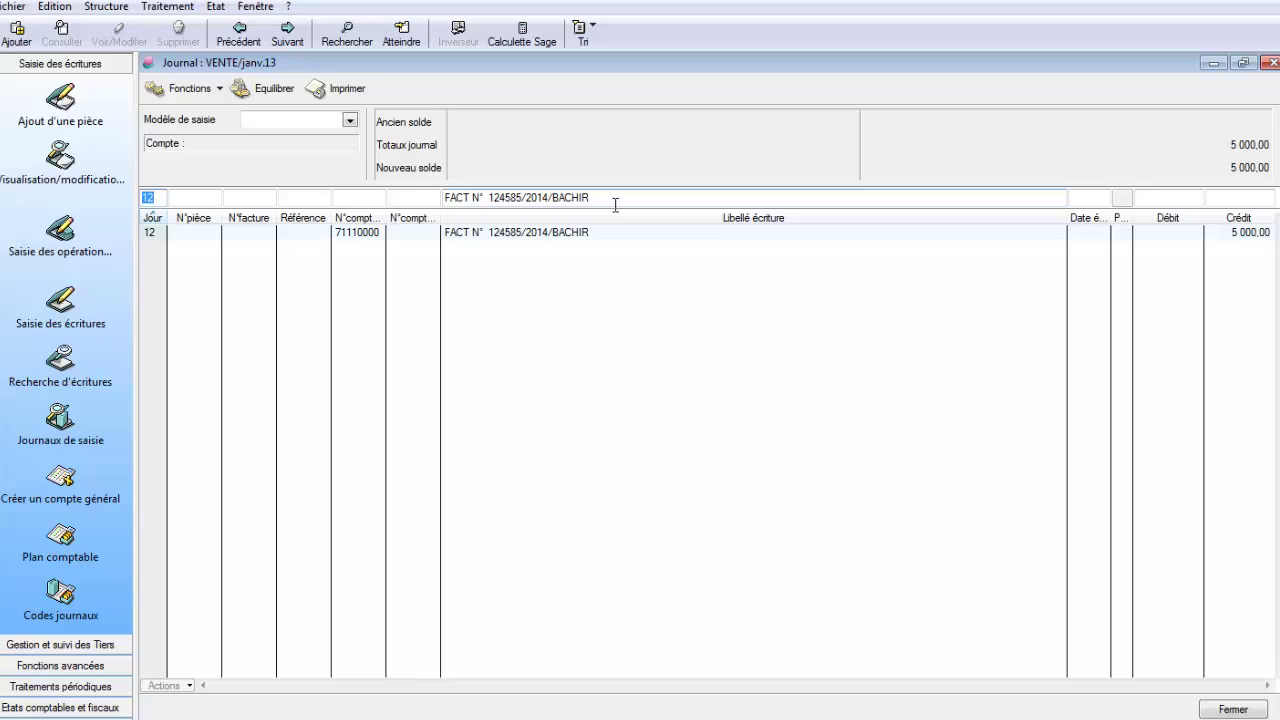
- Start a second journal line for day 12 on general account 4455, leaving document, invoice and reference numbers blank
{"action": "key", "text": "Tab"}
{"action": "key", "text": "Tab"}
{"action": "key", "text": "Tab"}
{"action": "key", "text": "Tab"}
{"action": "type", "text": "444"}
{"action": "type", "text": "55"}
{"action": "key", "text": "Tab"}
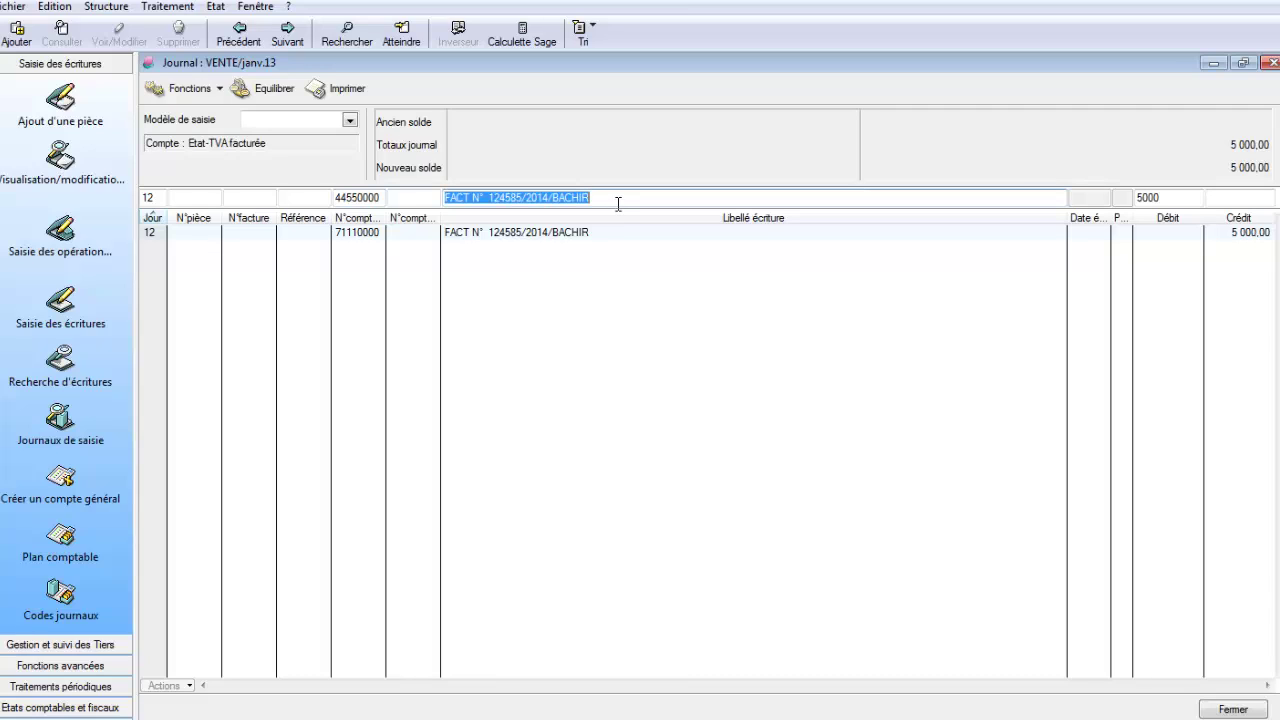
- Prefix the second line's description with "TVA/"
{"action": "left_click", "coordinate": [453, 199]}
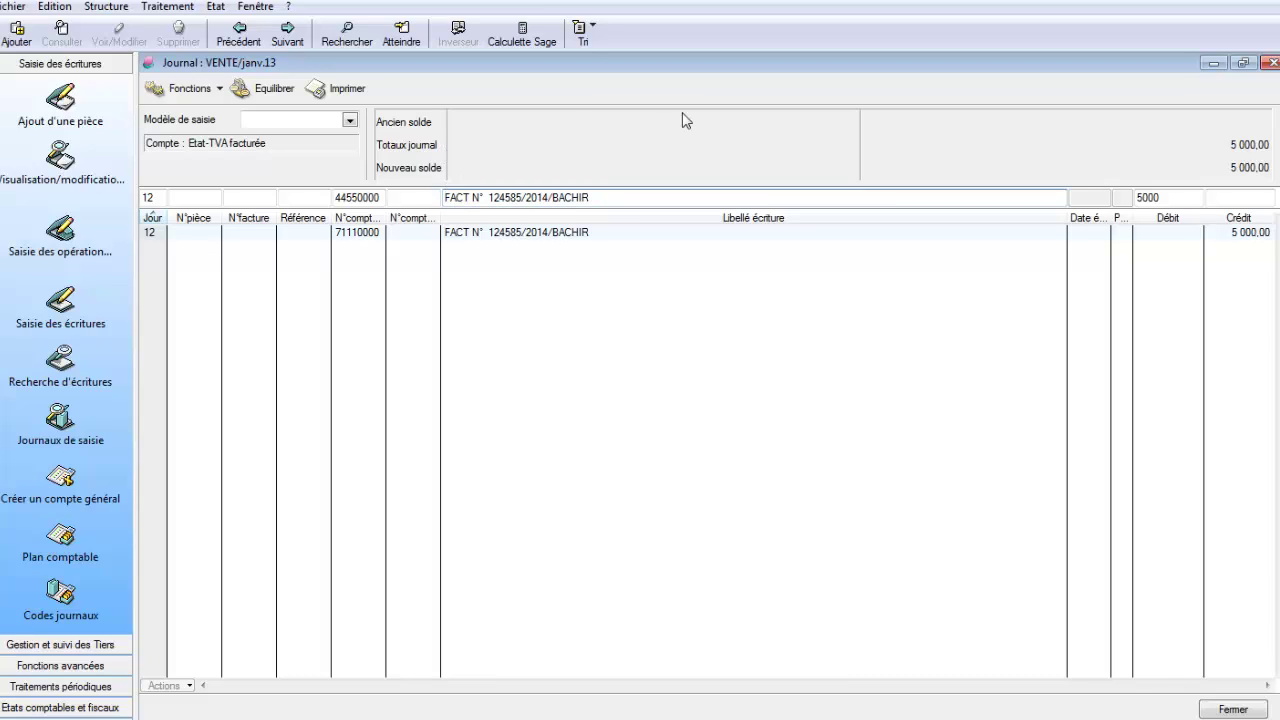
{"action": "type", "text": "TVA"}
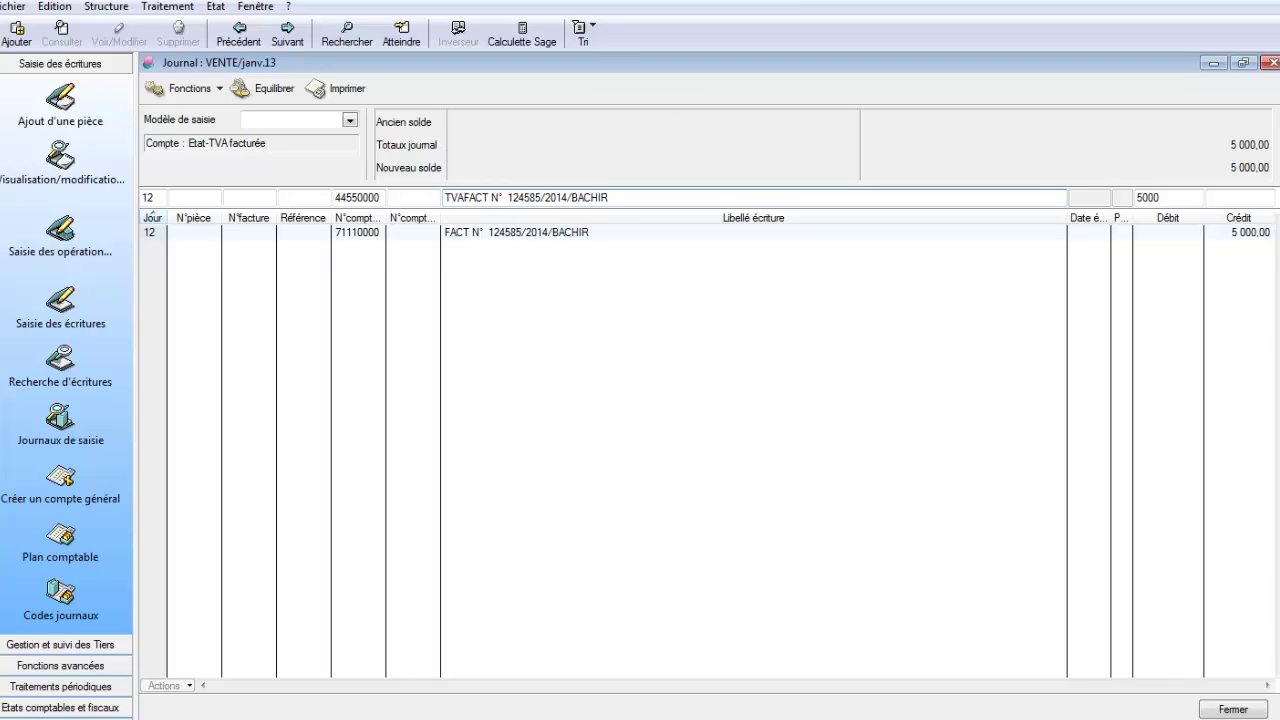
{"action": "type", "text": "/"}
{"action": "key", "text": "Tab"}
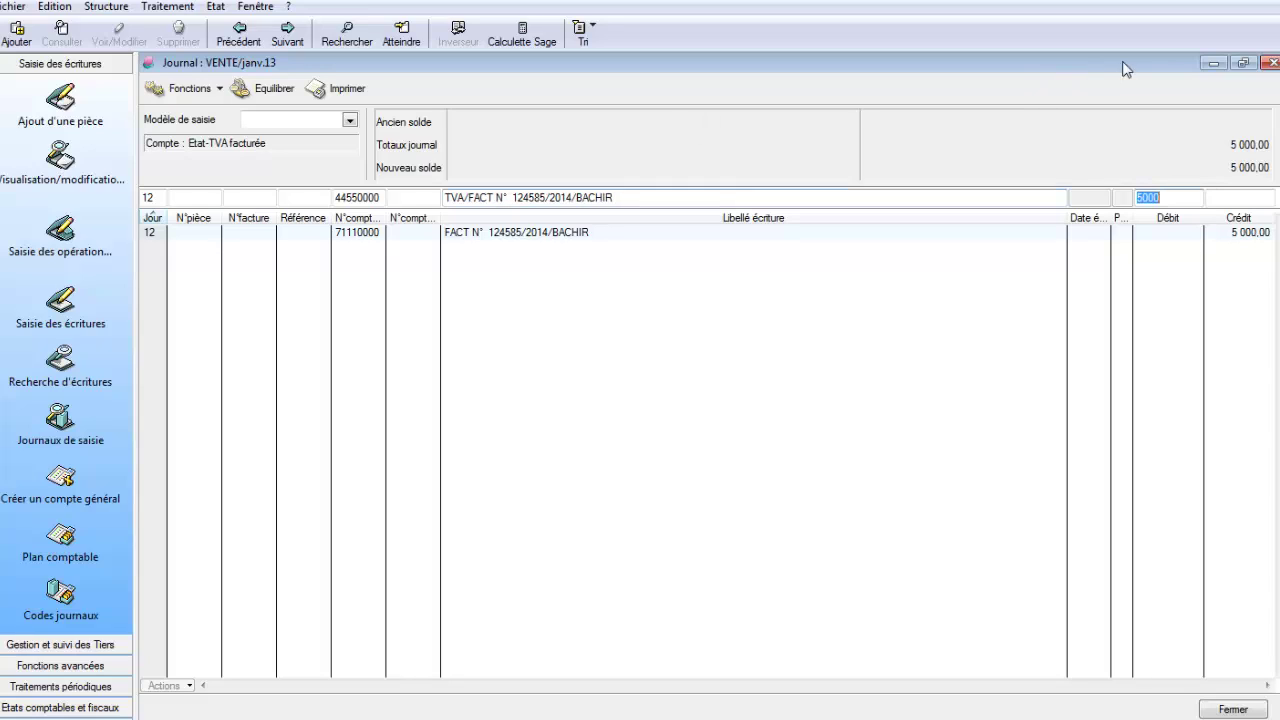
- Clear the proposed debit on the VAT line, credit it with 1000 and record the line
{"action": "key", "text": "Delete"}
{"action": "key", "text": "Tab"}
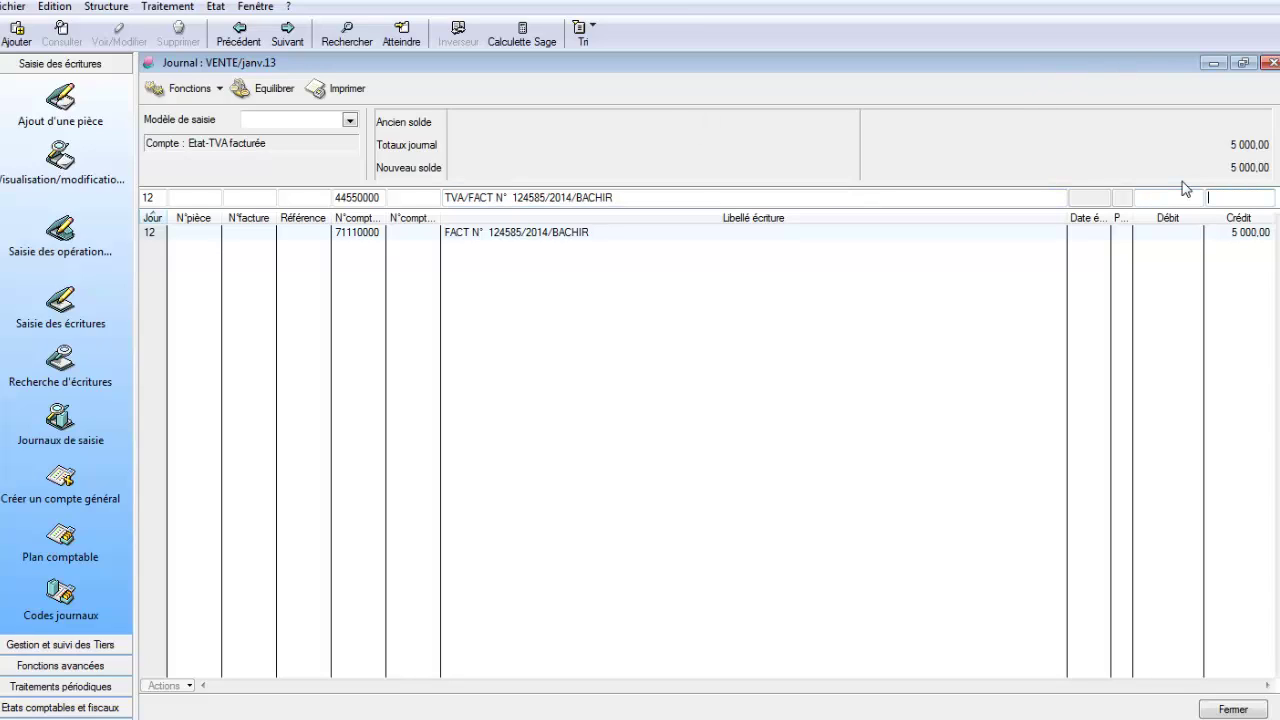
{"action": "type", "text": "1000"}
{"action": "key", "text": "Return"}
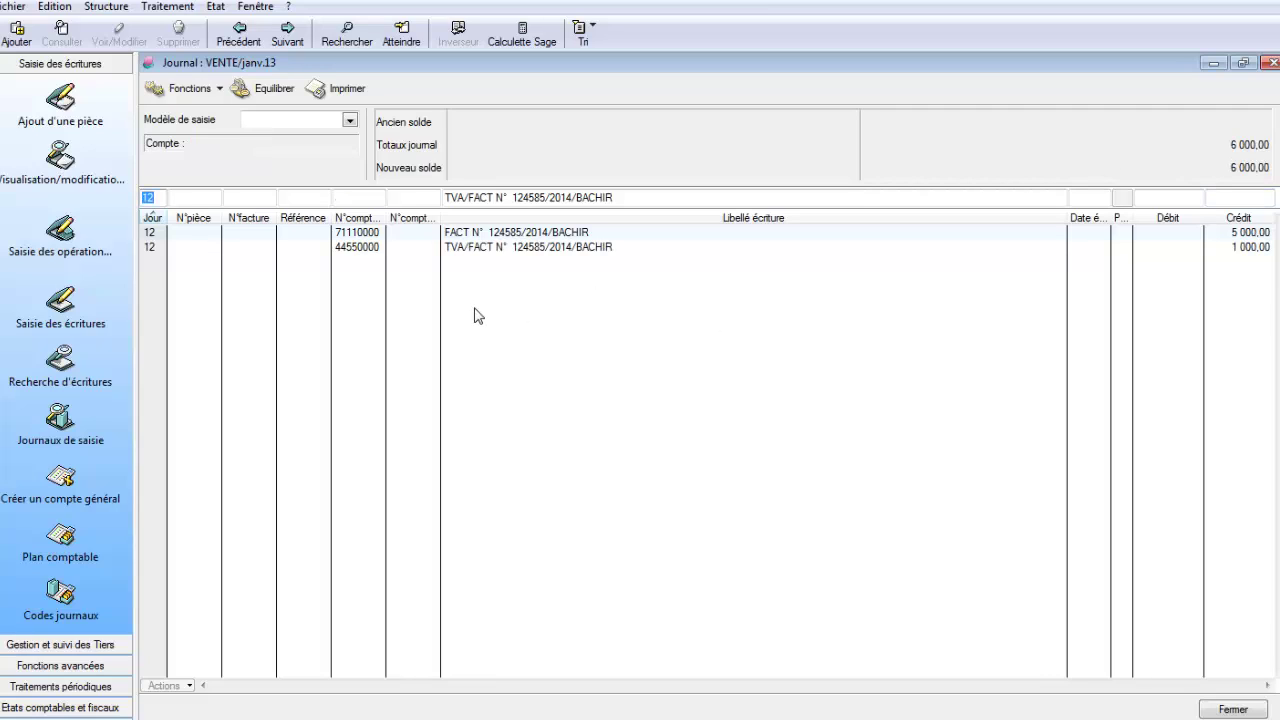
- Start a third journal line for day 12 on general account 3421
{"action": "key", "text": "Tab"}
{"action": "key", "text": "Tab"}
{"action": "key", "text": "Tab"}
{"action": "key", "text": "Tab"}
{"action": "key", "text": "Tab"}
{"action": "left_click", "coordinate": [381, 200]}
{"action": "type", "text": "3421"}
{"action": "key", "text": "Tab"}
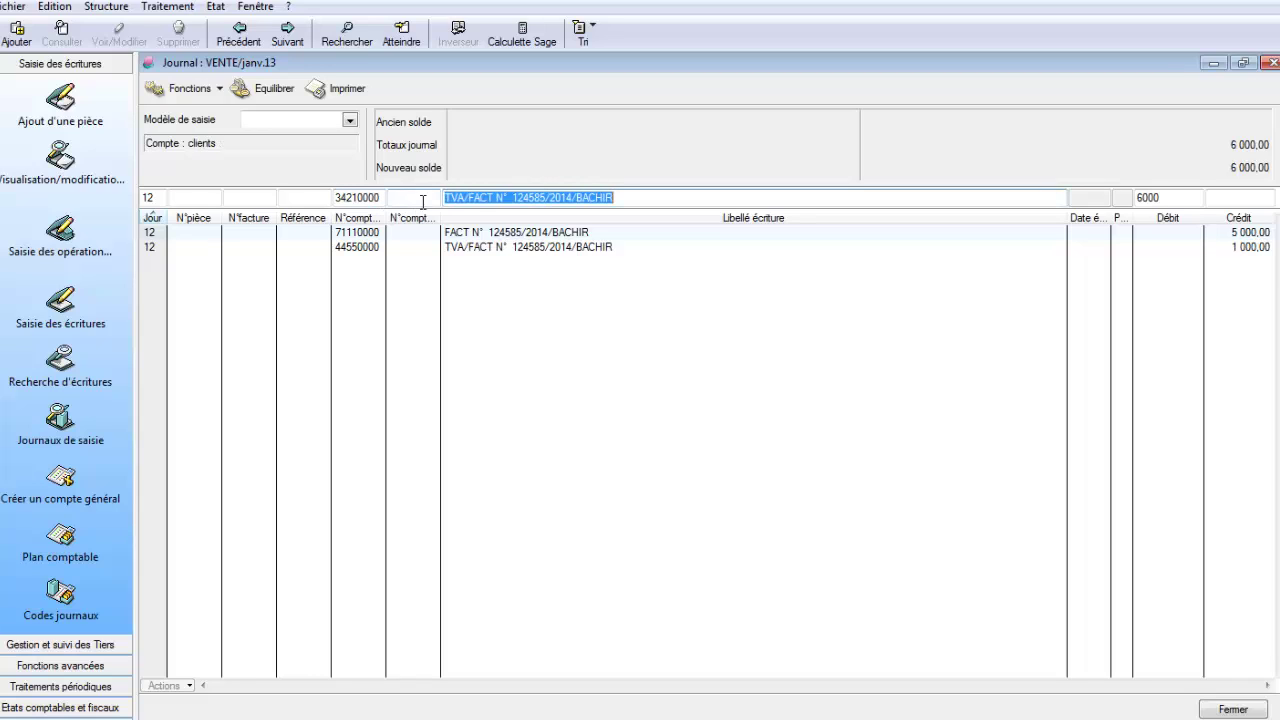
- Choose SAGESSE as the third-party account and record the line with the proposed 6000 debit
{"action": "left_click", "coordinate": [423, 202]}
{"action": "type", "text": "00"}
{"action": "key", "text": "Tab"}
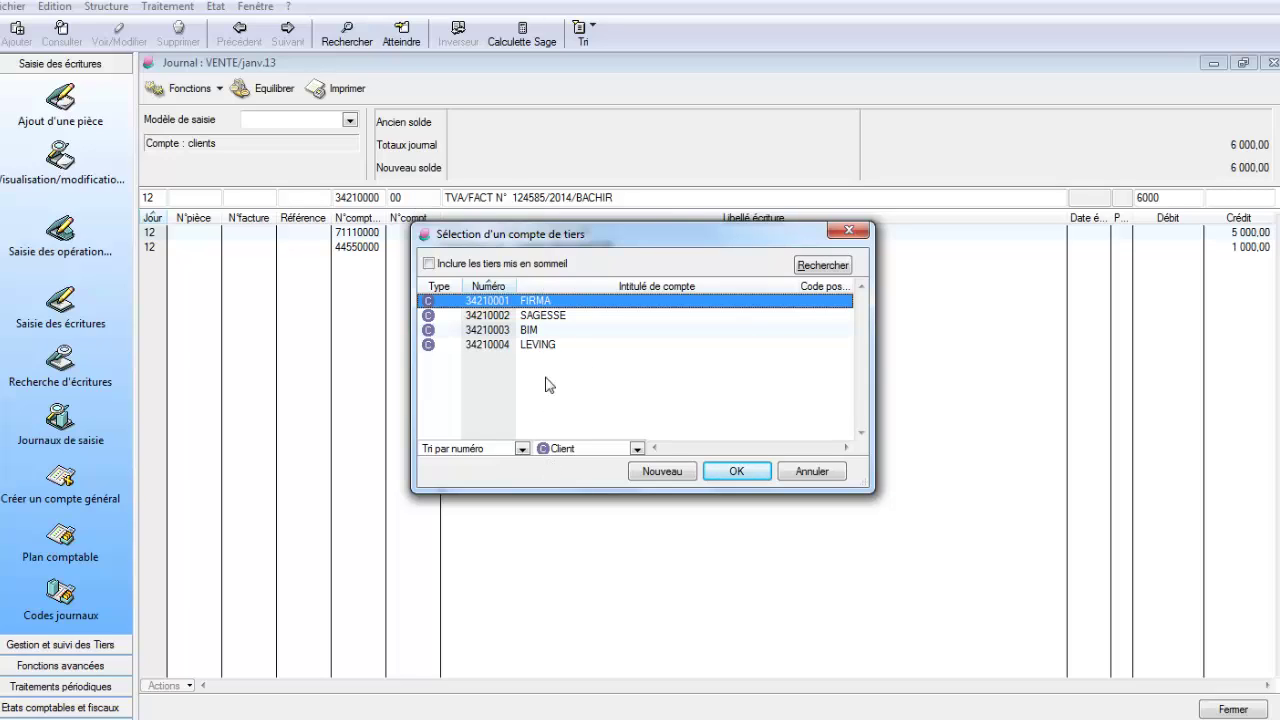
{"action": "double_click", "coordinate": [540, 316]}
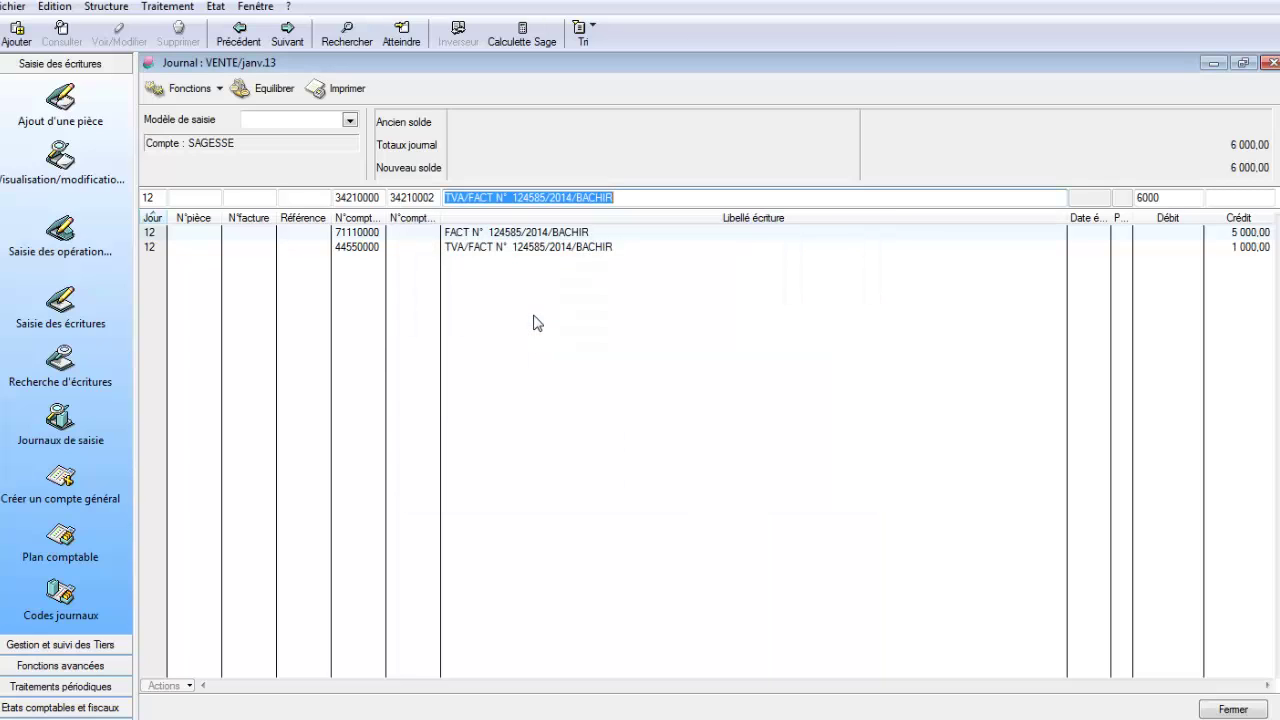
{"action": "left_click", "coordinate": [1179, 203]}
{"action": "key", "text": "Return"}
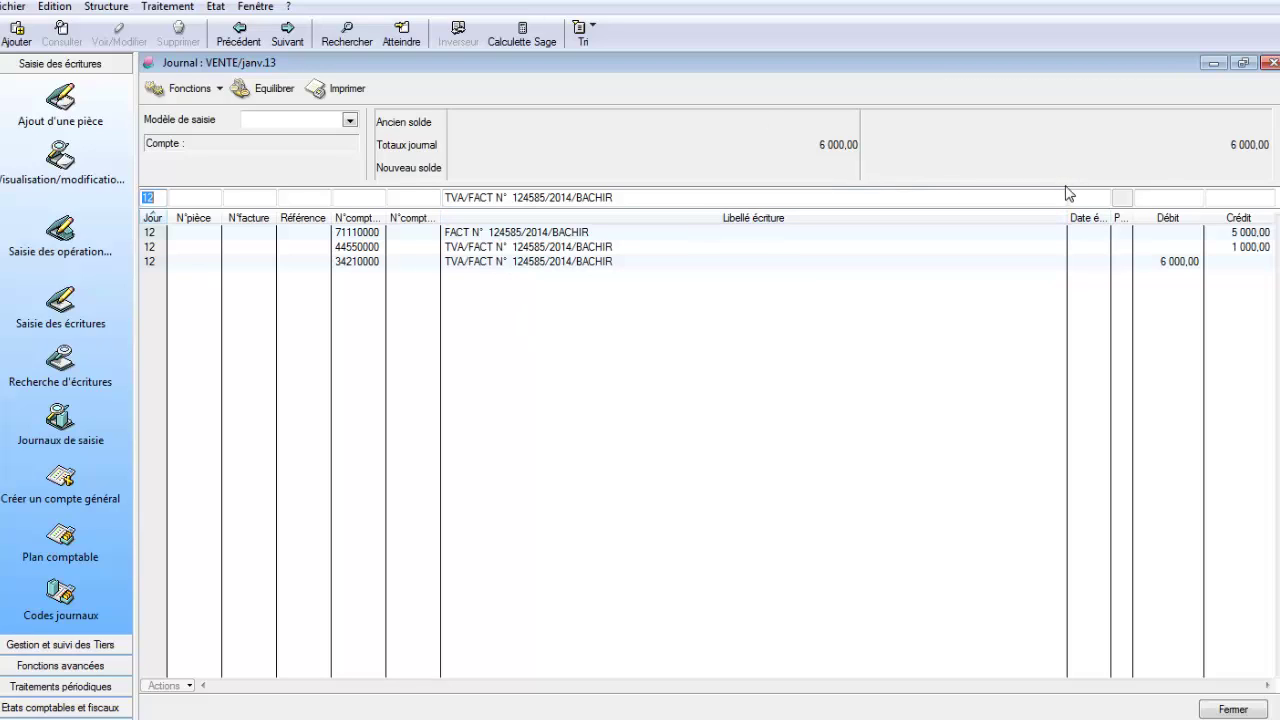
- Close the sales journal, then view the ACHAT journal for January 2013 in a maximized window, dismissing the Windows colour scheme prompt
{"action": "left_click", "coordinate": [1270, 63]}
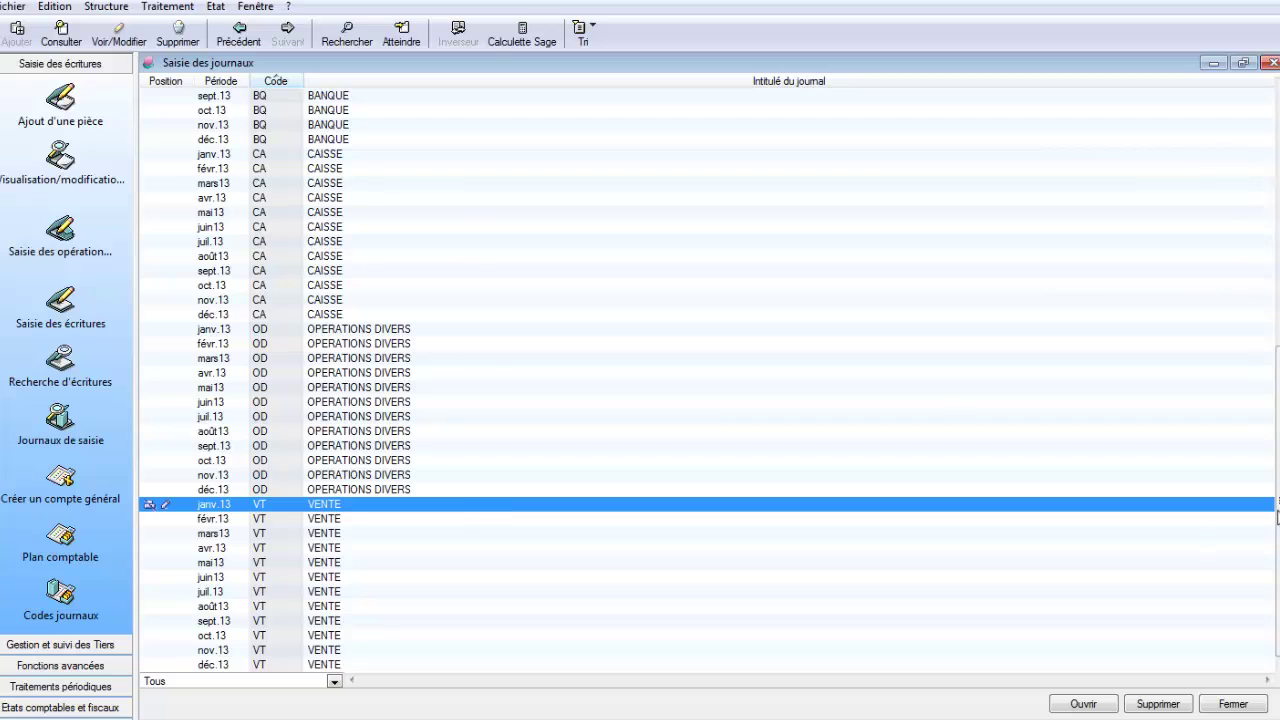
{"action": "left_click_drag", "start_coordinate": [1277, 478], "coordinate": [1277, 225]}
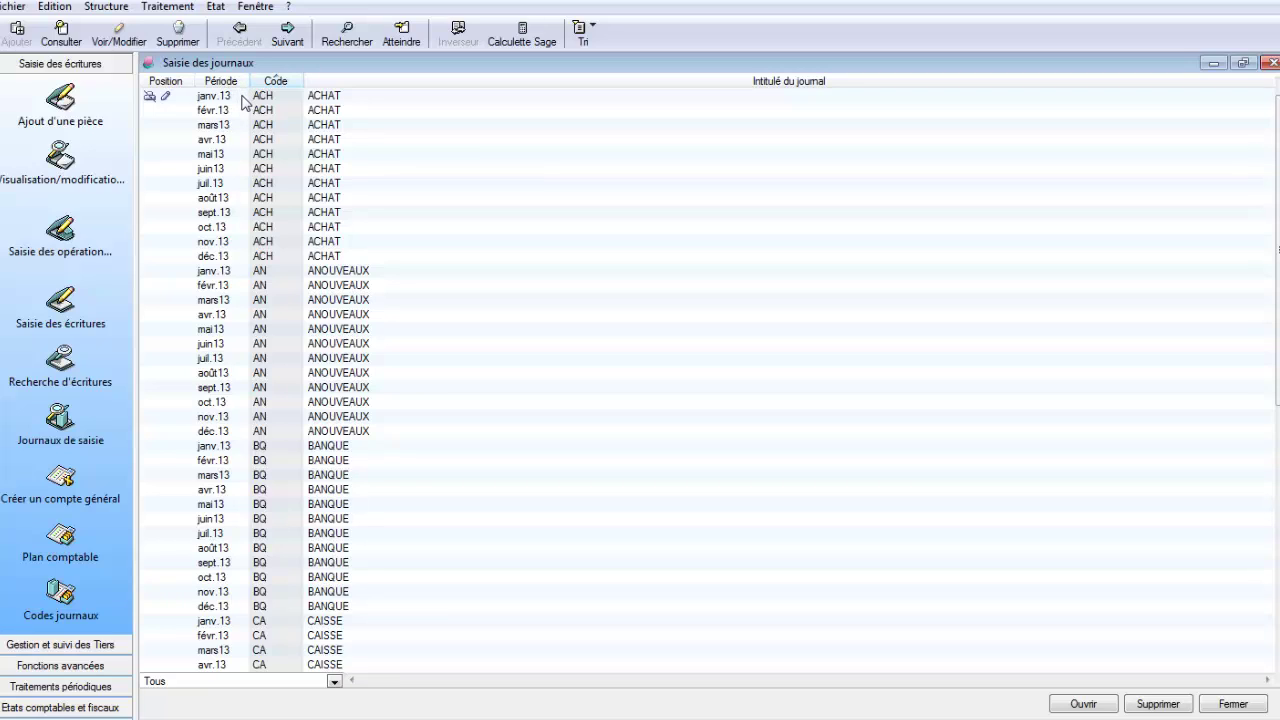
{"action": "left_click", "coordinate": [250, 97]}
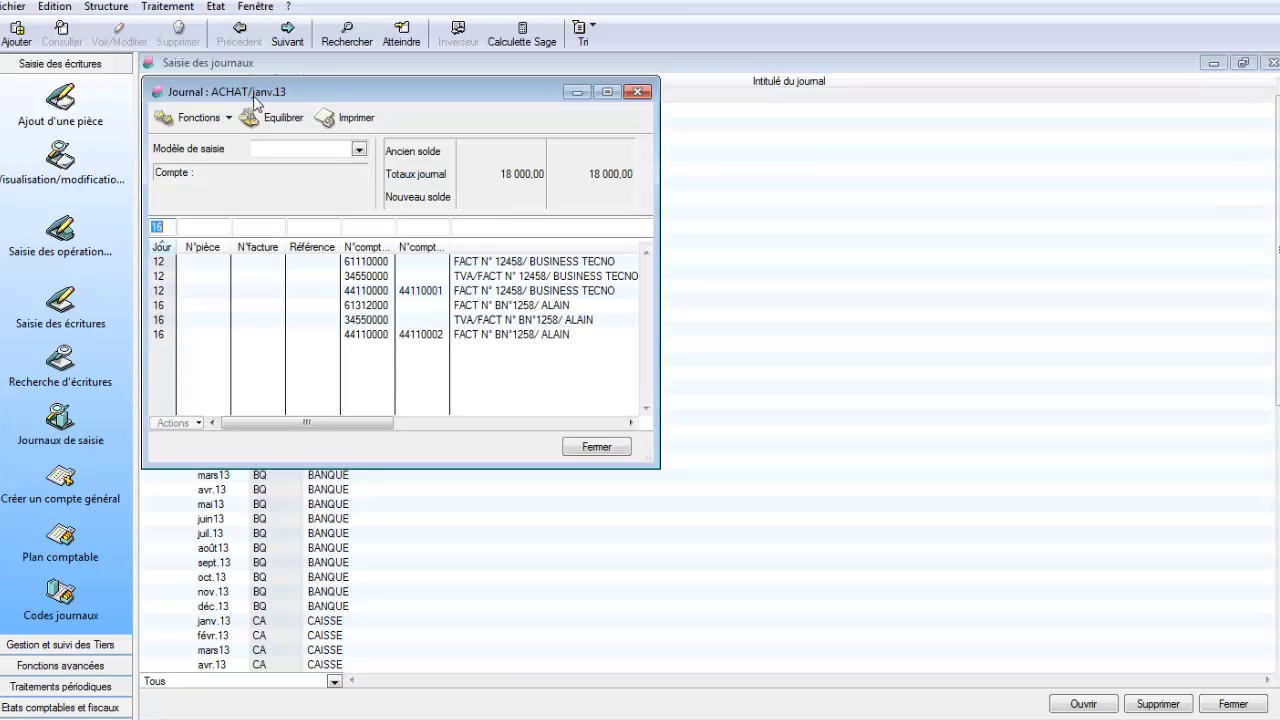
{"action": "left_click_drag", "start_coordinate": [522, 100], "coordinate": [628, 109]}
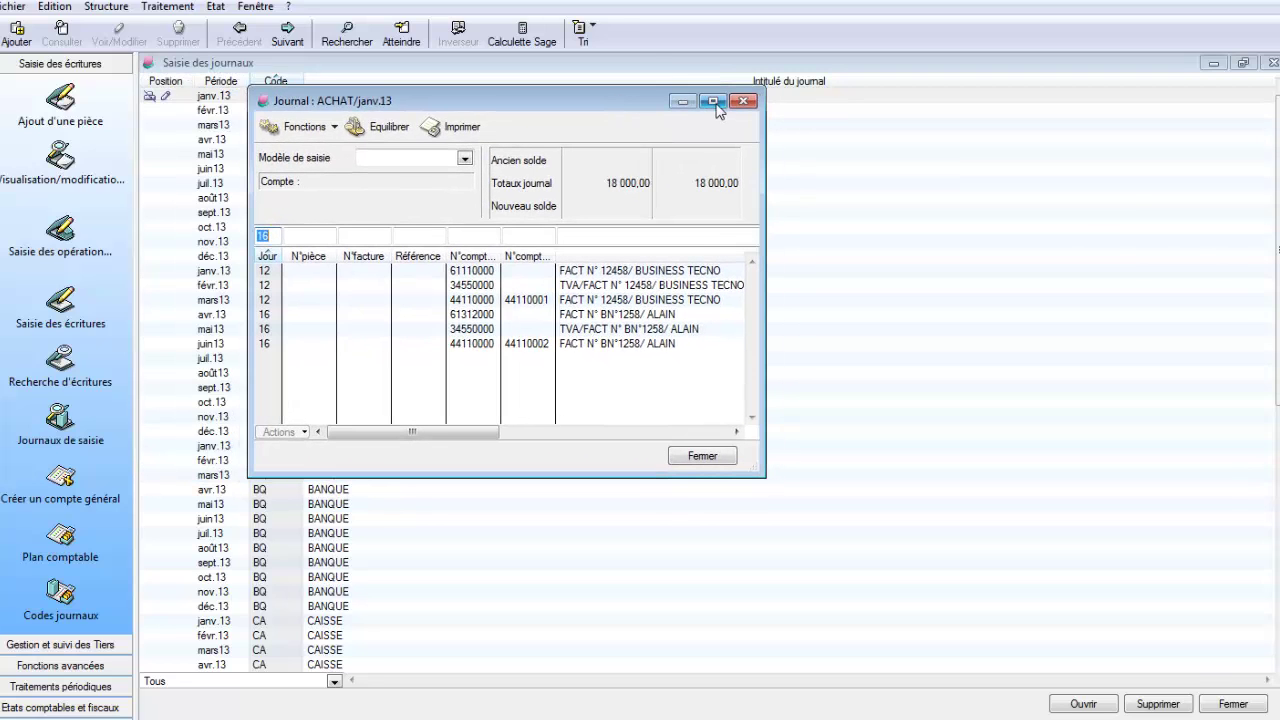
{"action": "left_click", "coordinate": [714, 102]}
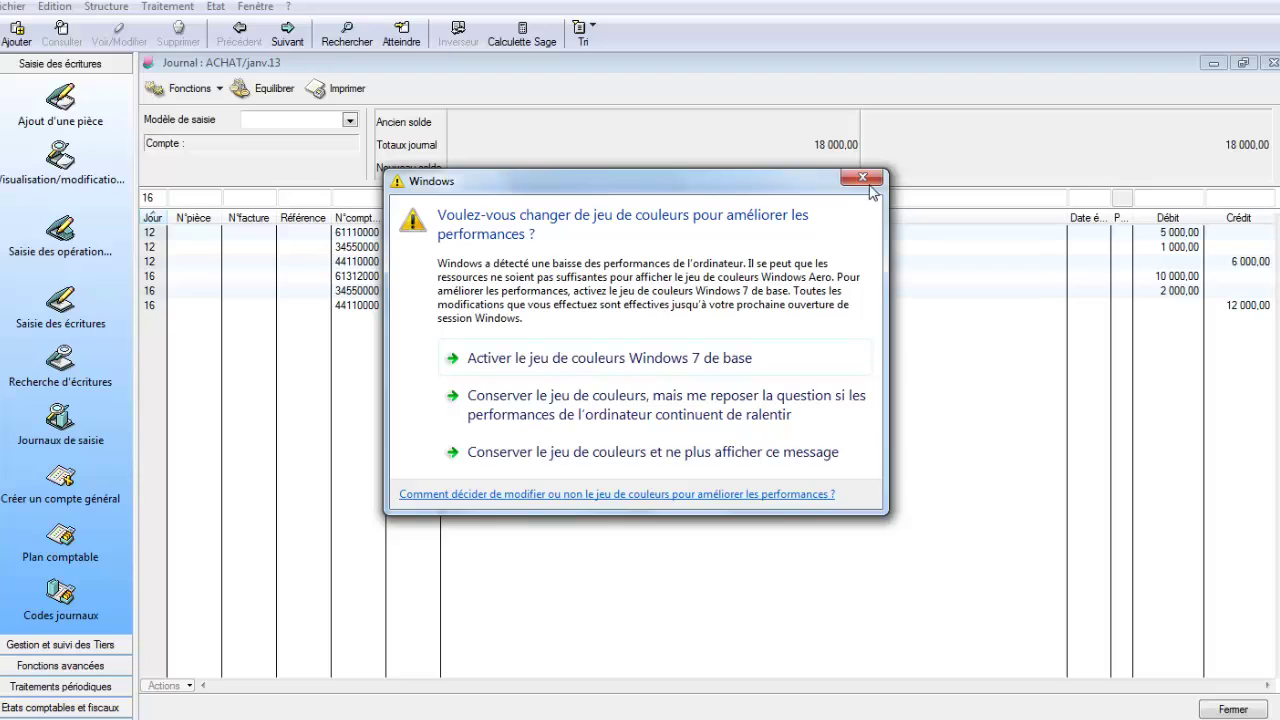
{"action": "left_click", "coordinate": [866, 182]}
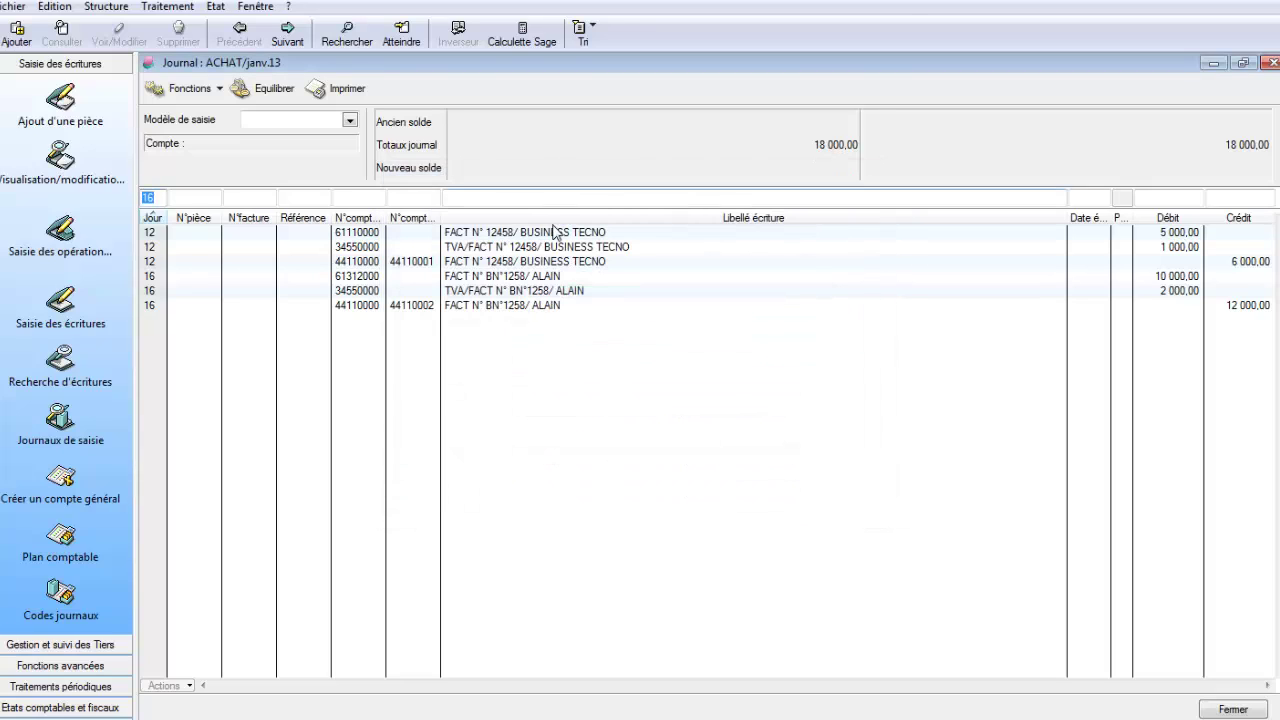
- Restore the journal window to its smaller size and open the ACHAT journal for April 2013 from the journal list
{"action": "left_click", "coordinate": [1244, 63]}
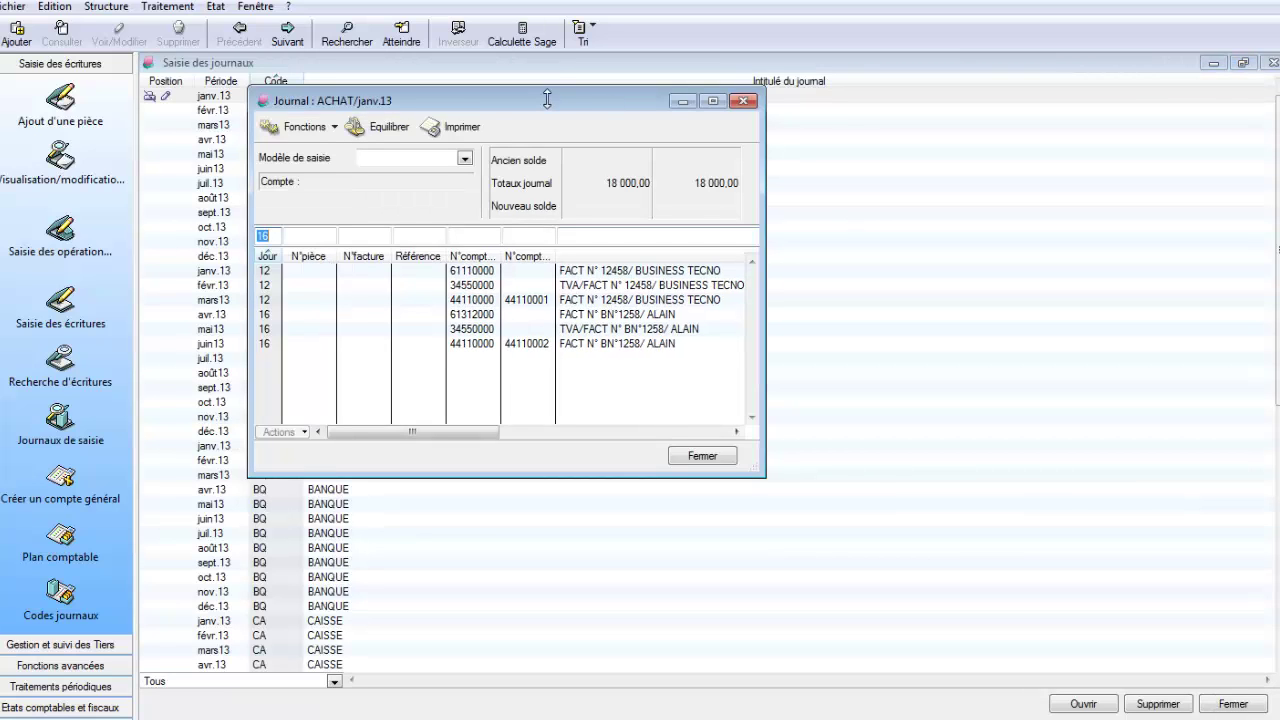
{"action": "left_click_drag", "start_coordinate": [543, 107], "coordinate": [883, 108]}
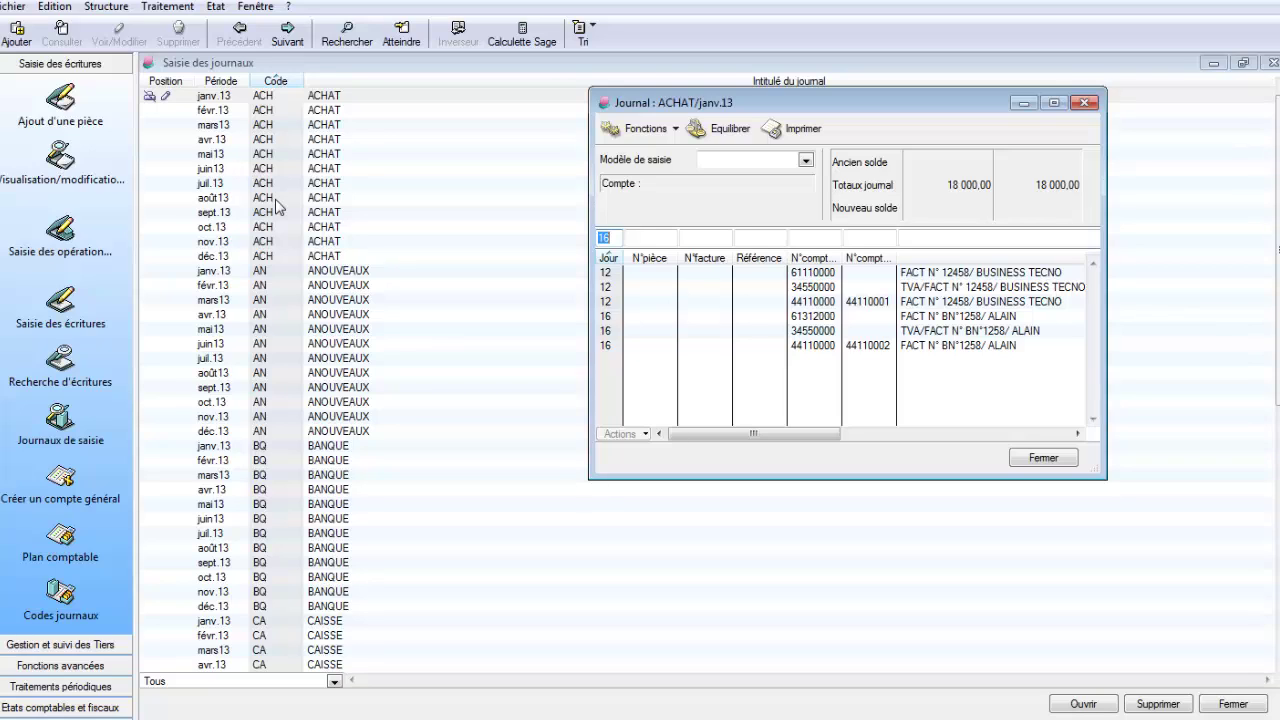
{"action": "double_click", "coordinate": [217, 141]}
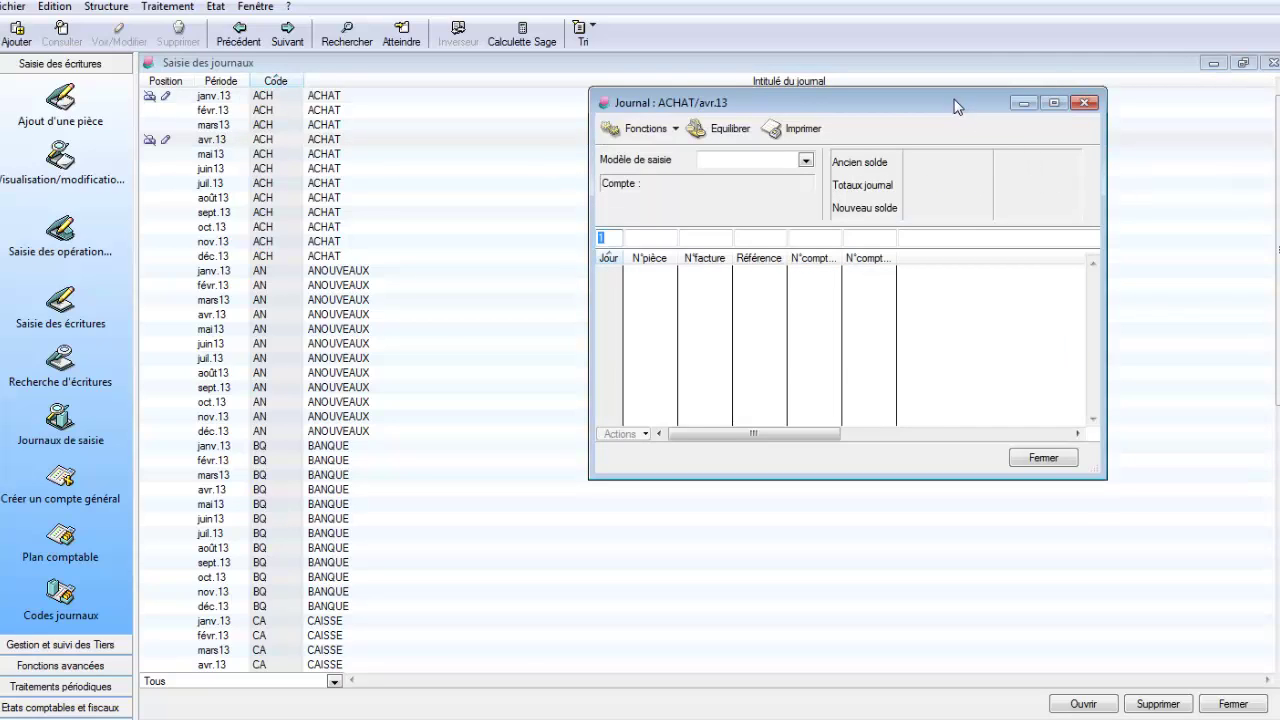
{"action": "left_click_drag", "start_coordinate": [955, 106], "coordinate": [766, 182]}
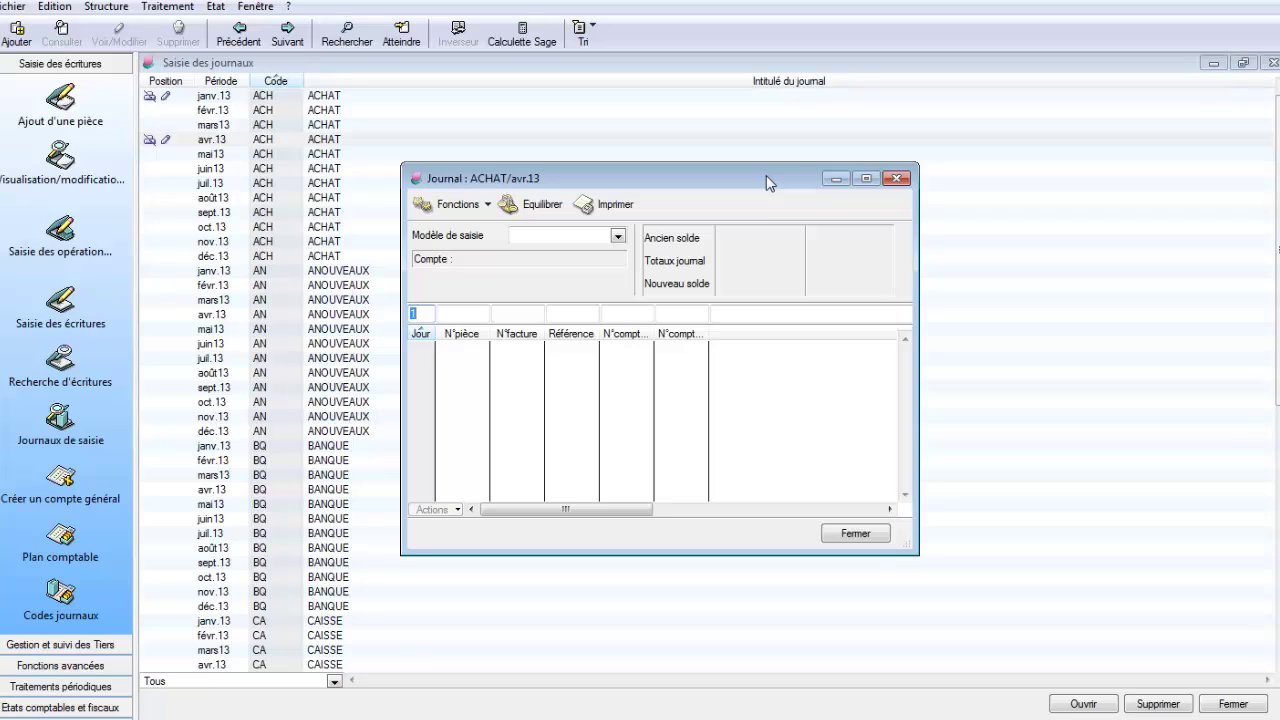
- Close and reopen the journal list to load the ACHAT journal for January 2013, leaving only that journal open
{"action": "left_click", "coordinate": [1270, 62]}
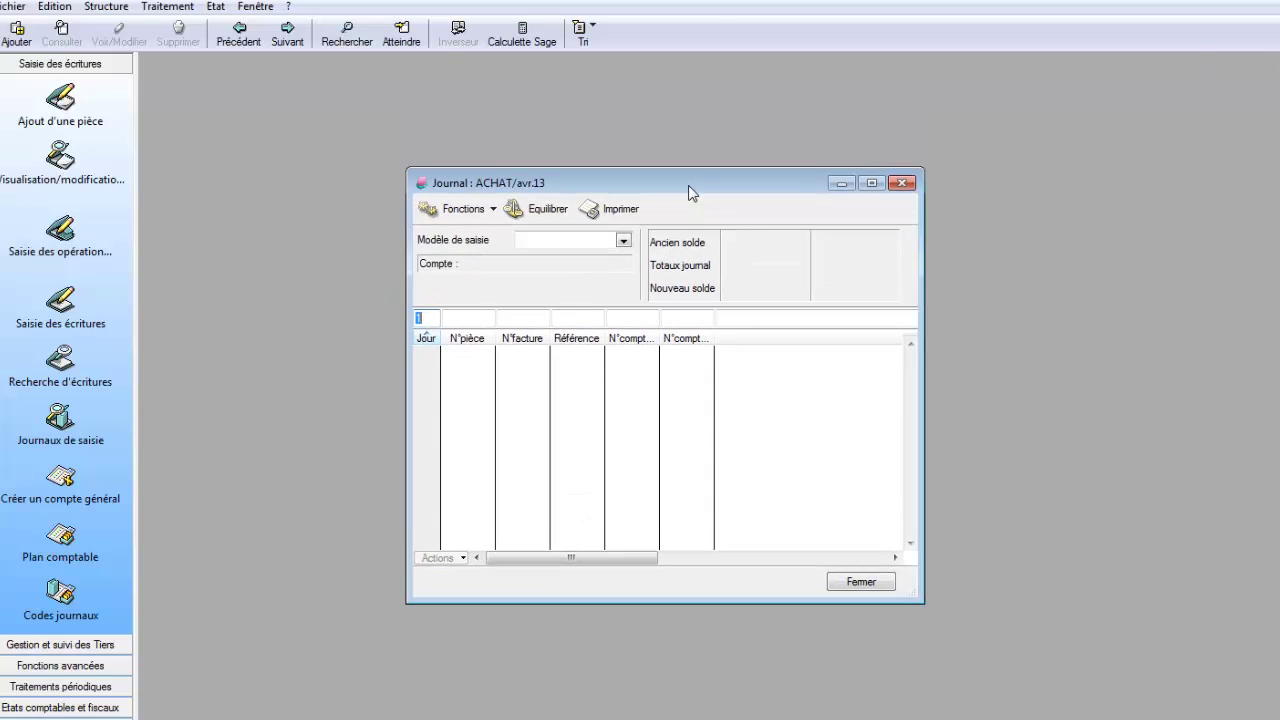
{"action": "left_click", "coordinate": [57, 425]}
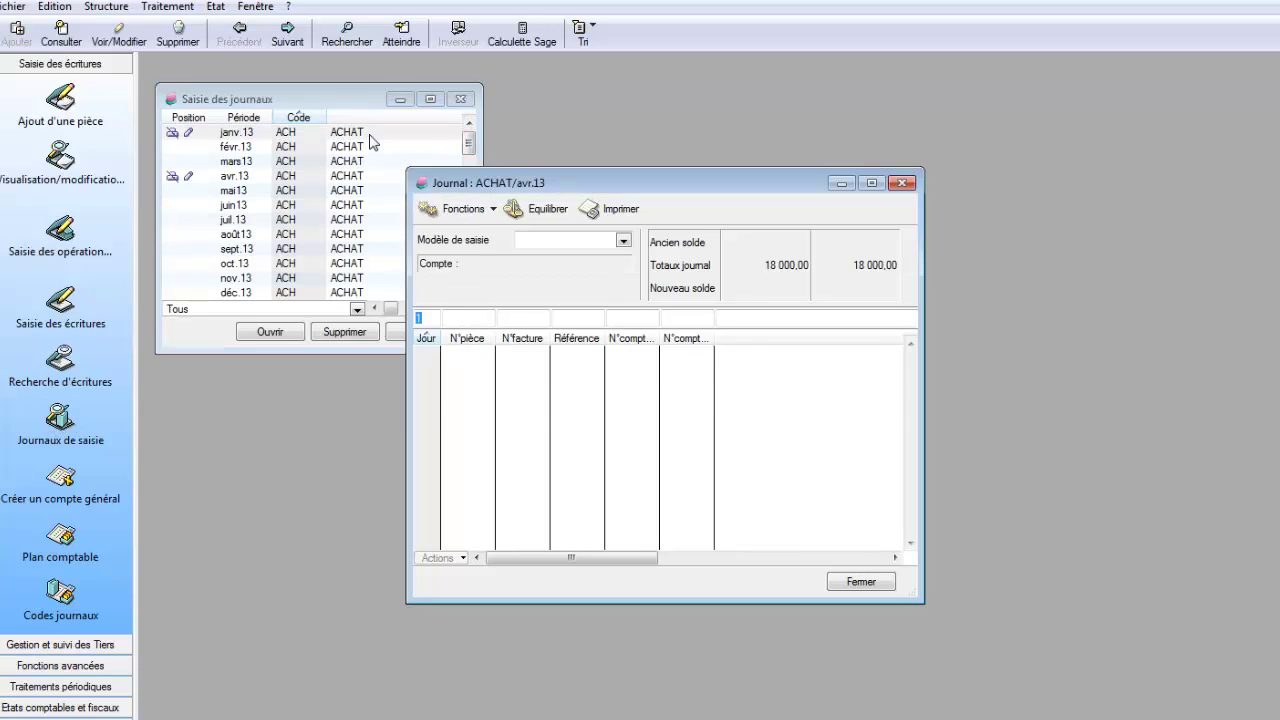
{"action": "left_click", "coordinate": [460, 99]}
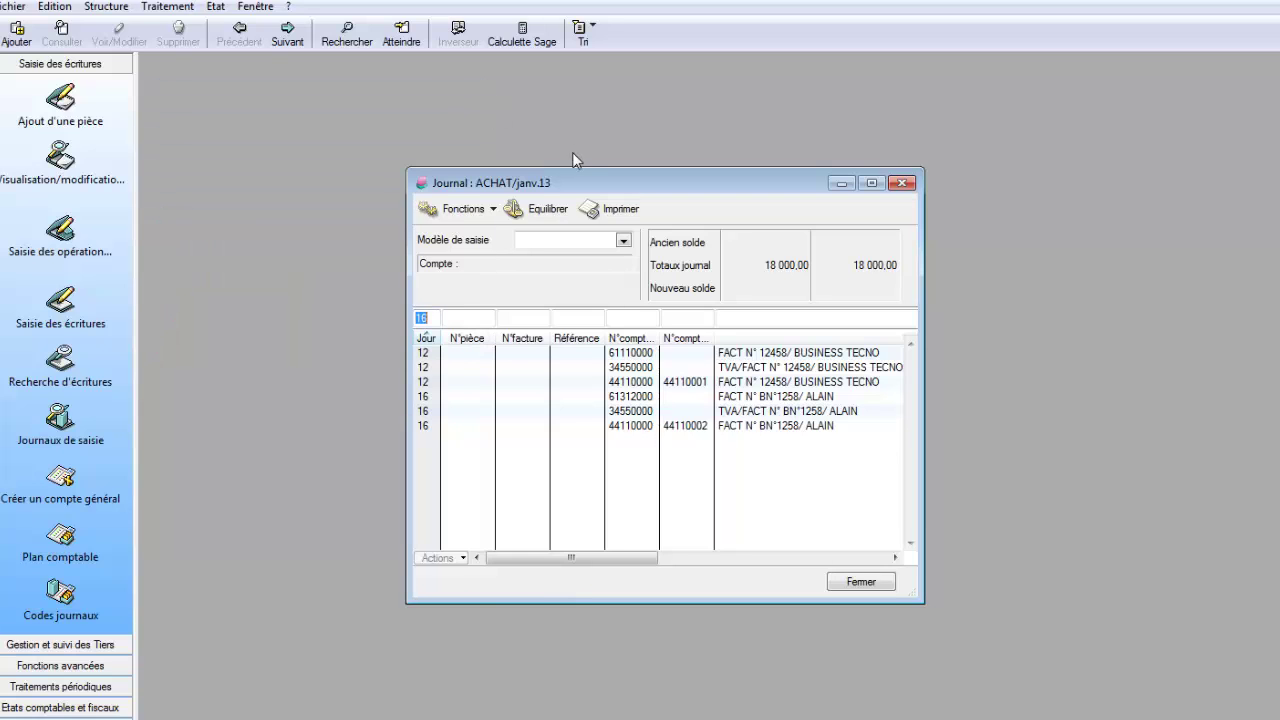
{"action": "left_click_drag", "start_coordinate": [582, 168], "coordinate": [505, 121]}
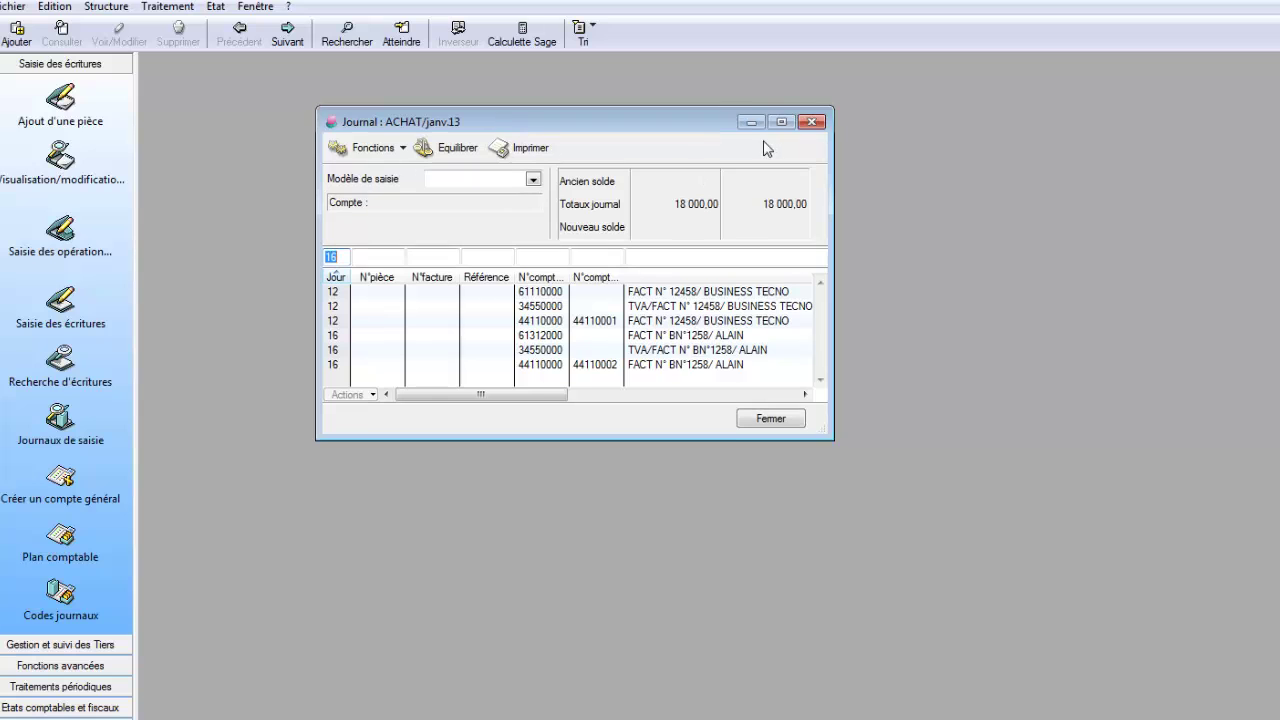
{"action": "left_click_drag", "start_coordinate": [702, 126], "coordinate": [761, 72]}
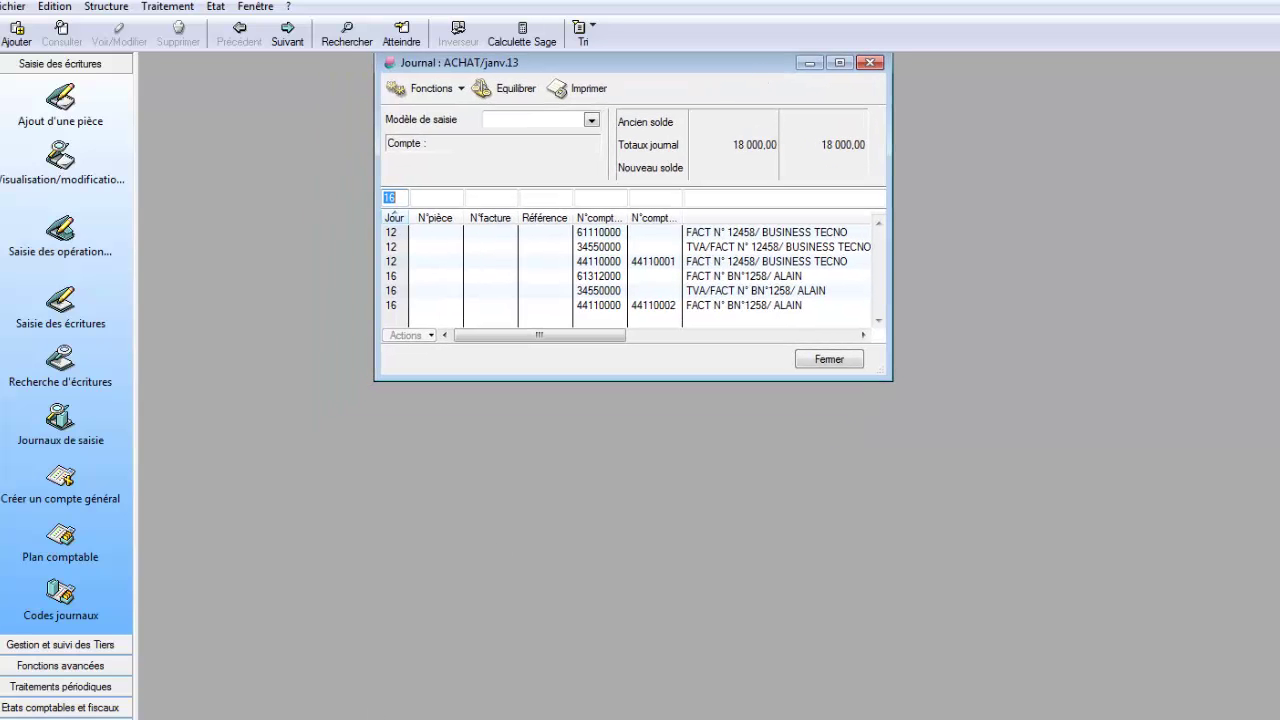
{"action": "left_click", "coordinate": [432, 719]}
{"action": "left_click", "coordinate": [432, 719]}
{"action": "left_click_drag", "start_coordinate": [640, 70], "coordinate": [676, 94]}
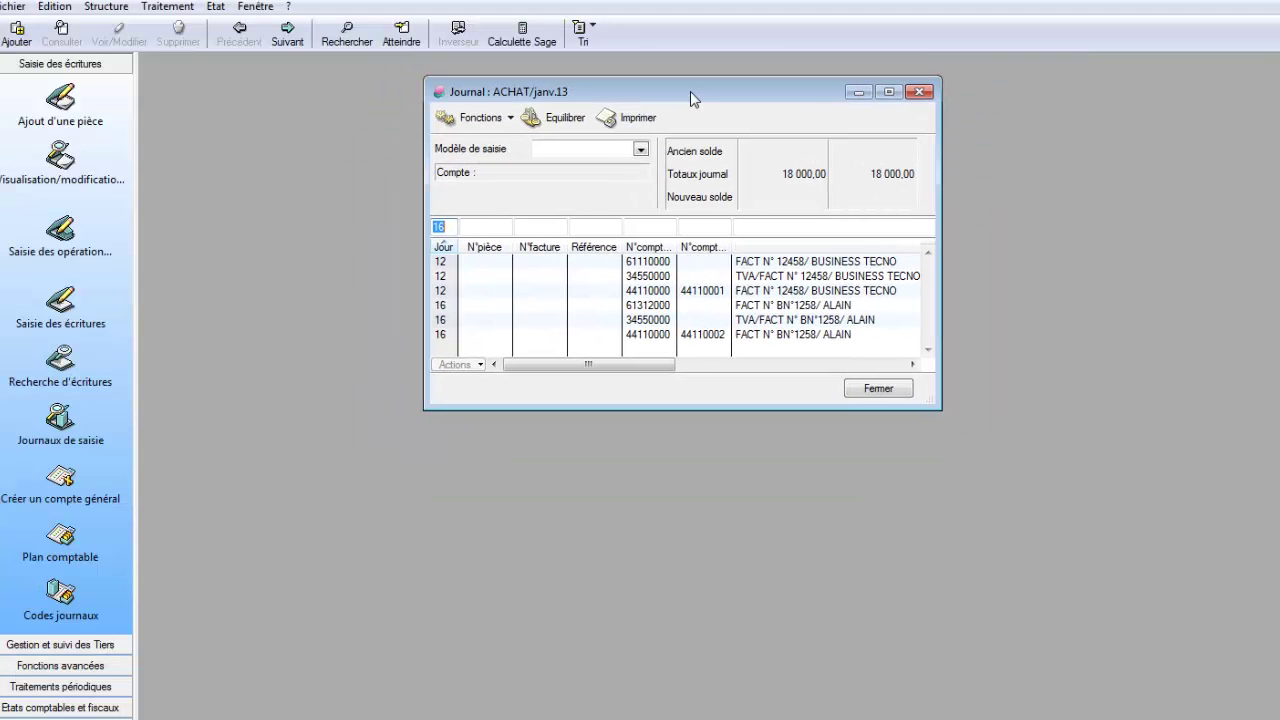
{"action": "left_click", "coordinate": [889, 93]}
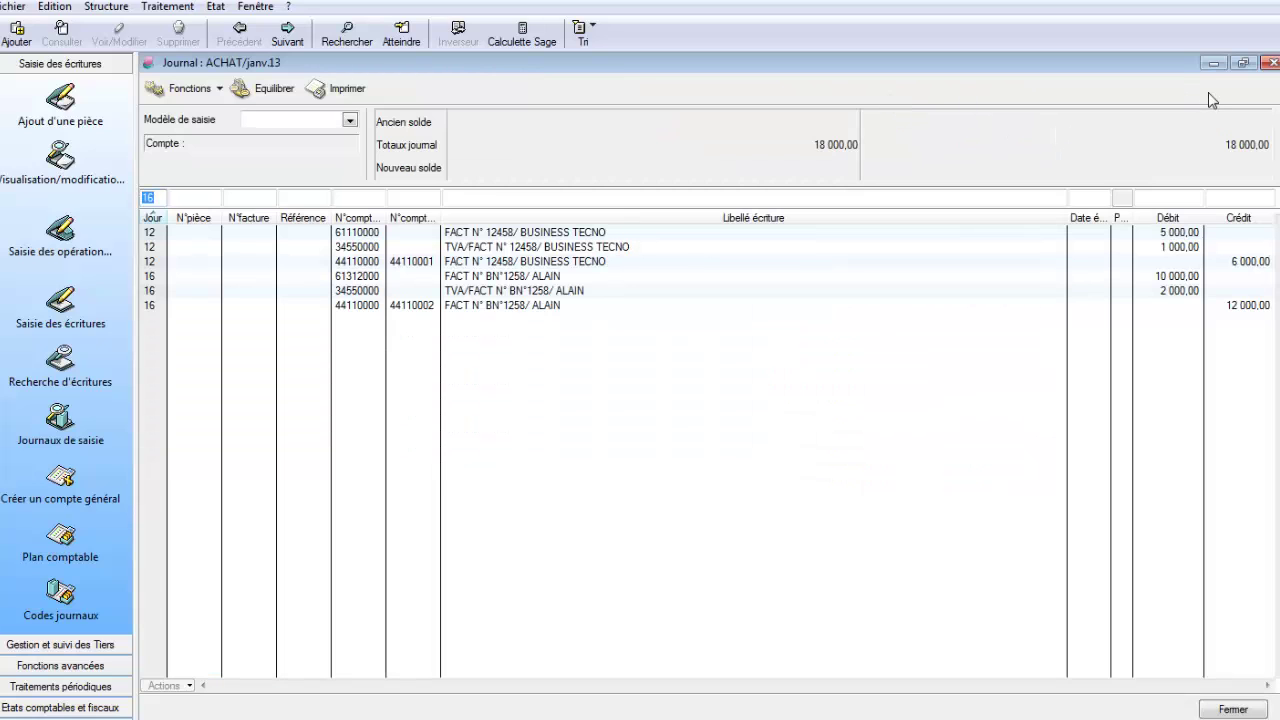
{"action": "left_click", "coordinate": [1243, 63]}
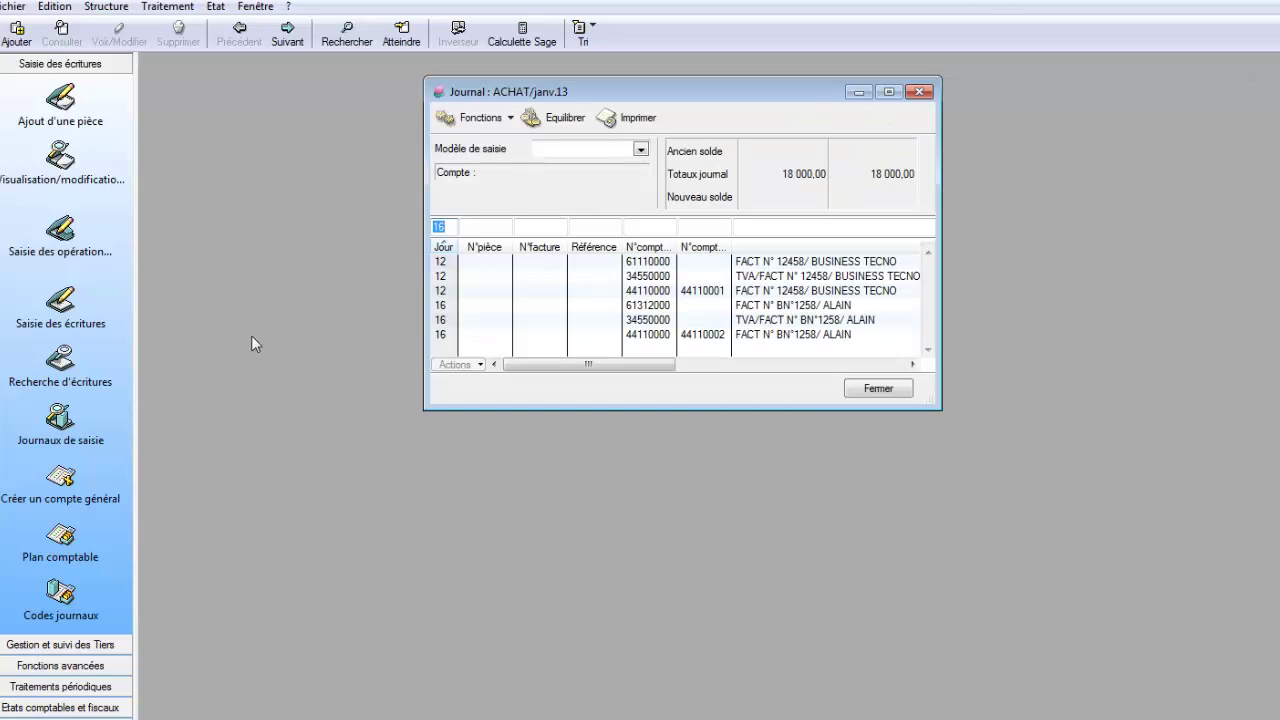
- Bring back the list of entry journals and open the ACHAT journal for March 2013
{"action": "left_click", "coordinate": [62, 447]}
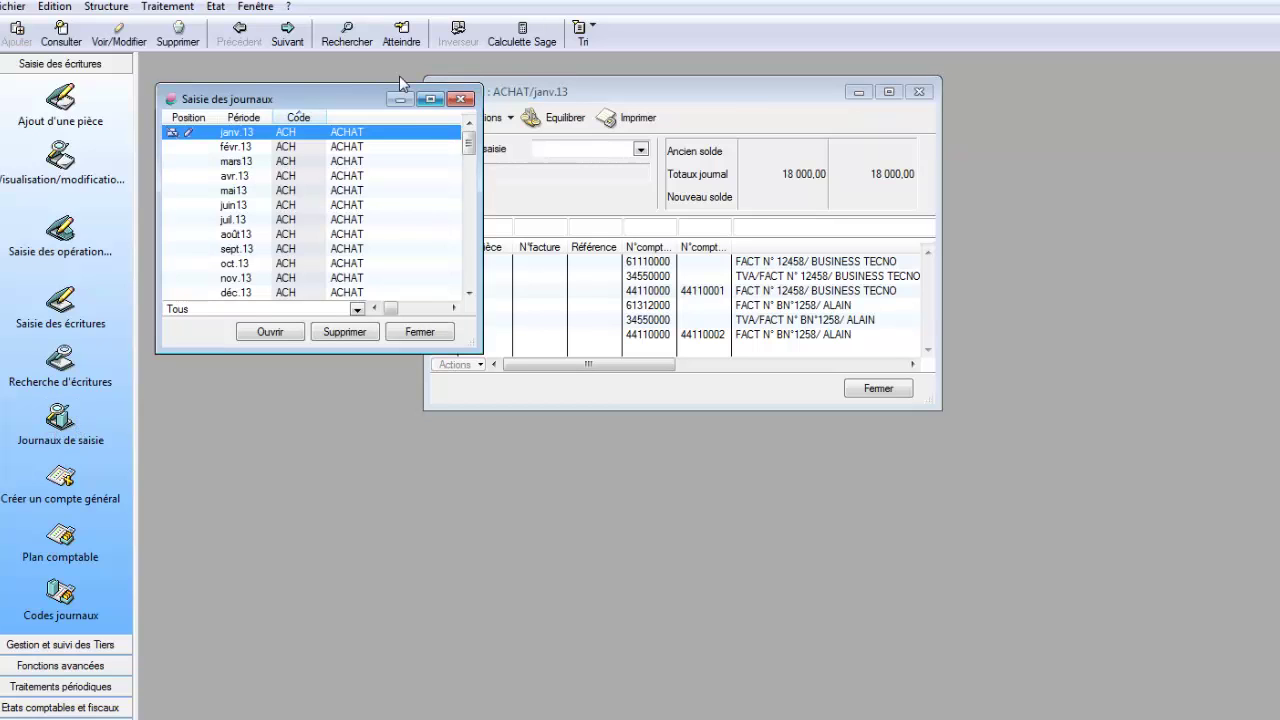
{"action": "left_click_drag", "start_coordinate": [354, 97], "coordinate": [397, 106]}
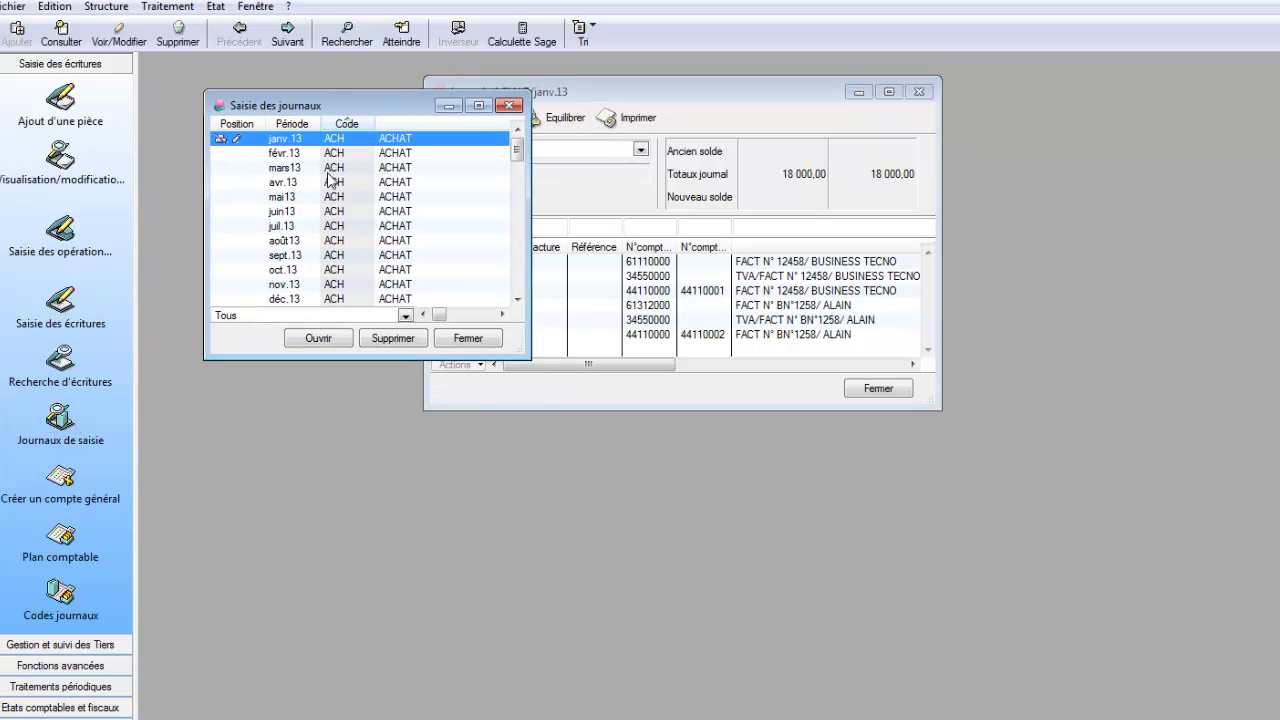
{"action": "left_click_drag", "start_coordinate": [514, 153], "coordinate": [514, 156]}
{"action": "double_click", "coordinate": [318, 169]}
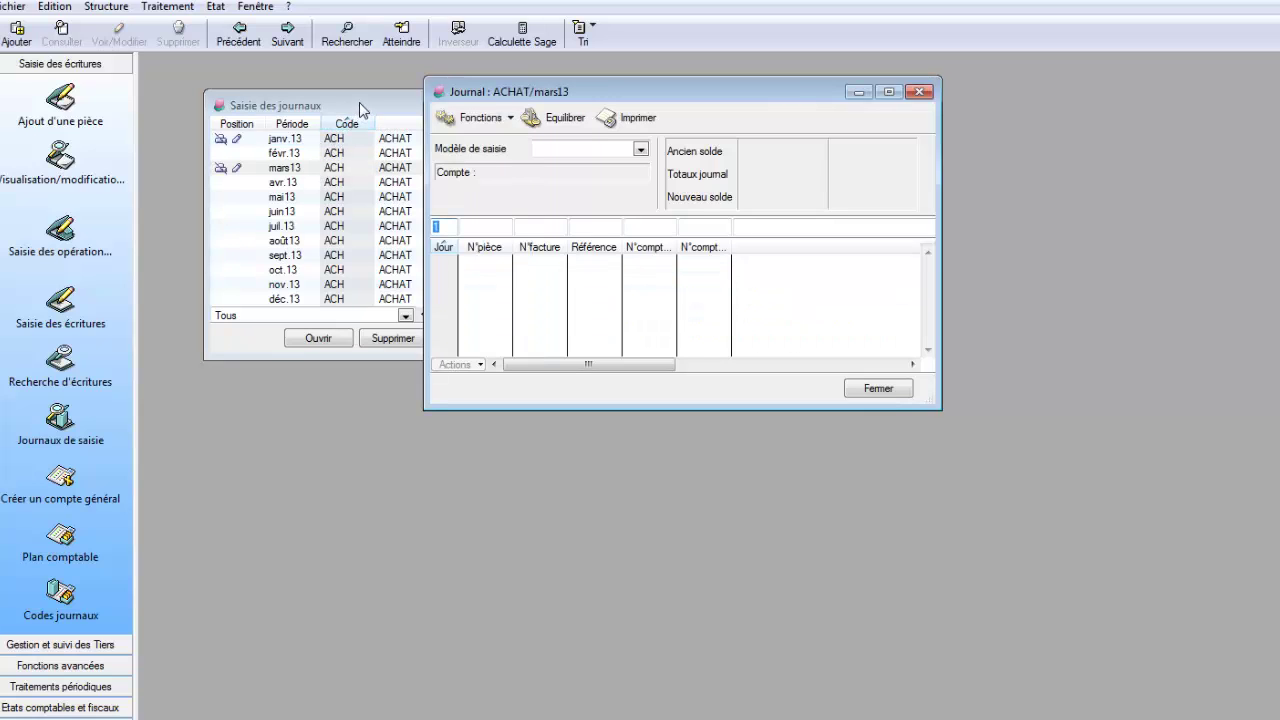
- Review the display options in the interface customization settings, including Affichage libre des fenêtres, and close them
{"action": "mouse_move", "coordinate": [359, 102]}
{"action": "left_mouse_down"}
{"action": "mouse_move", "coordinate": [283, 281]}
{"action": "mouse_move", "coordinate": [312, 182]}
{"action": "mouse_move", "coordinate": [294, 228]}
{"action": "mouse_move", "coordinate": [300, 166]}
{"action": "mouse_move", "coordinate": [312, 180]}
{"action": "mouse_move", "coordinate": [346, 118]}
{"action": "left_mouse_up"}
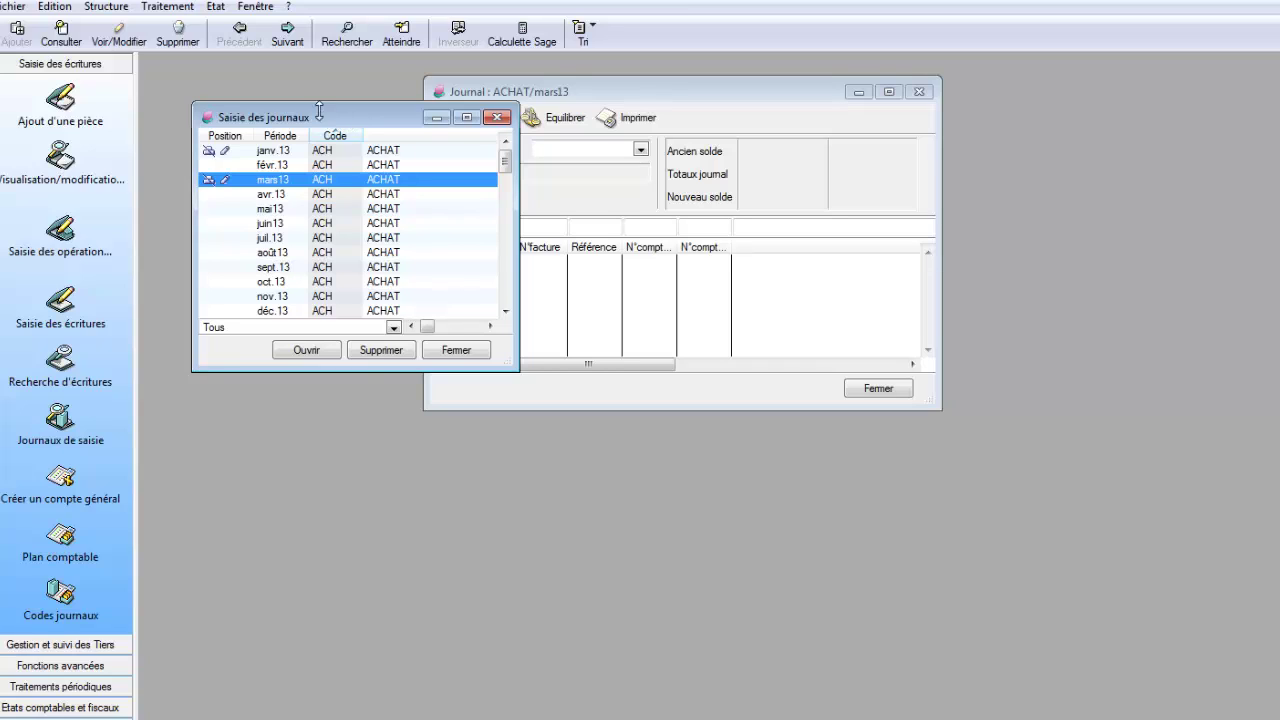
{"action": "left_click", "coordinate": [251, 8]}
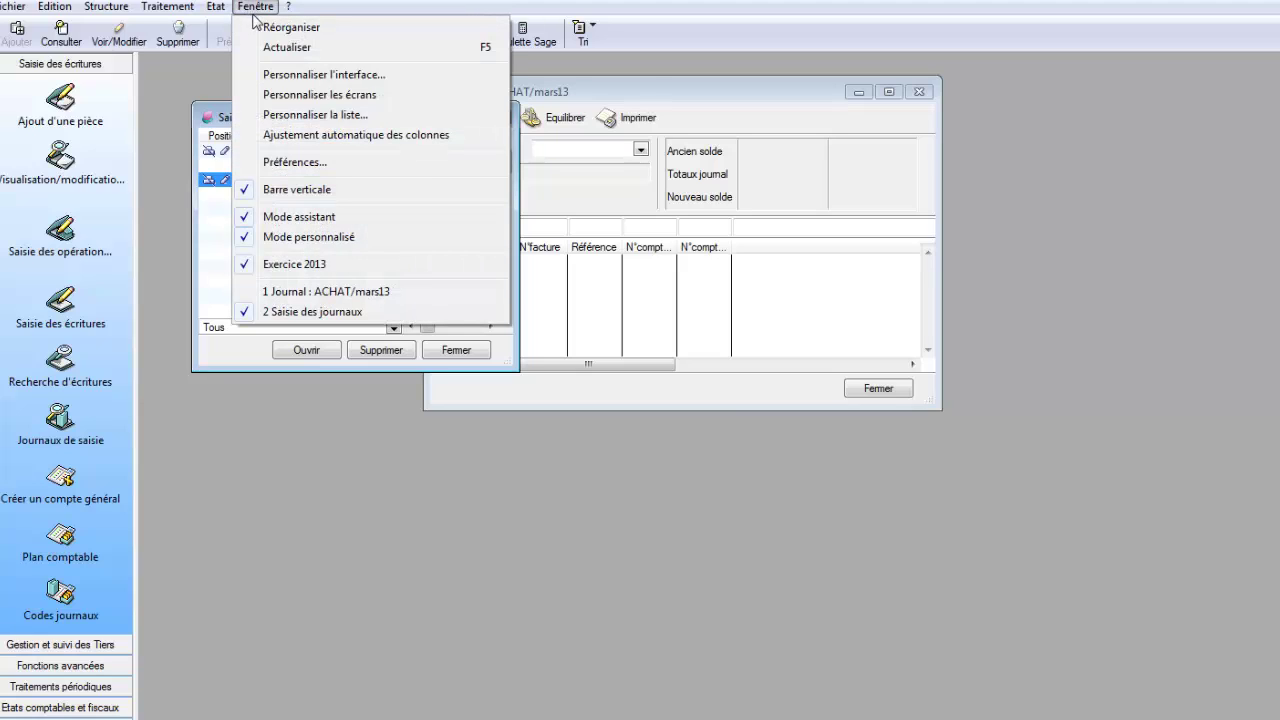
{"action": "left_click", "coordinate": [296, 76]}
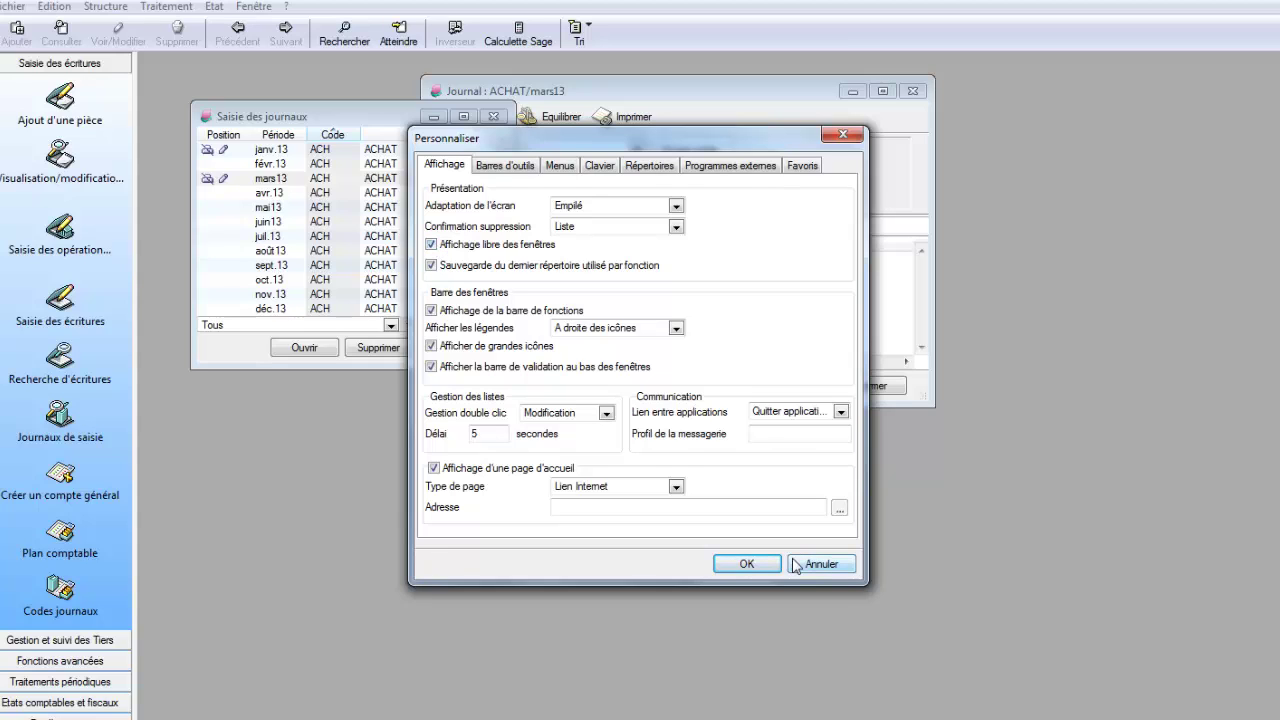
{"action": "left_click", "coordinate": [746, 564]}
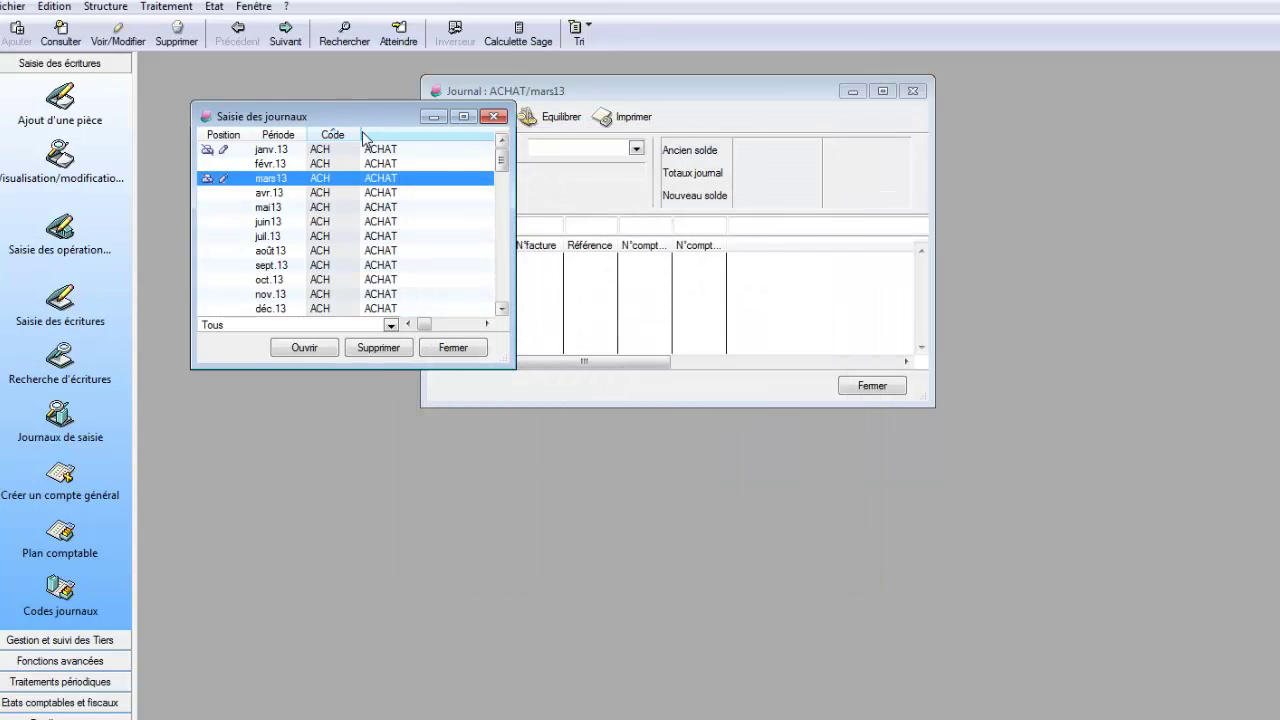
- Close and reopen the journal list to load the ACHAT journal for January 2013, leaving only the January and March journals open
{"action": "double_click", "coordinate": [281, 180]}
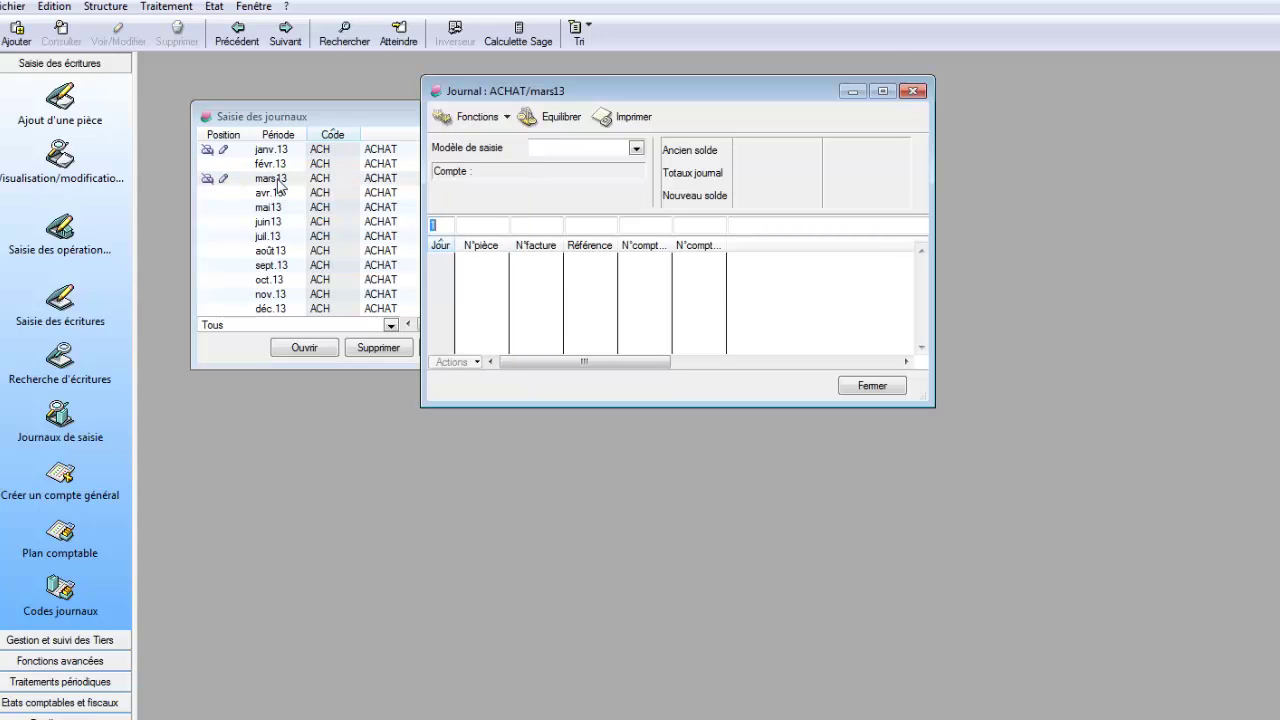
{"action": "left_click", "coordinate": [350, 120]}
{"action": "left_click", "coordinate": [495, 118]}
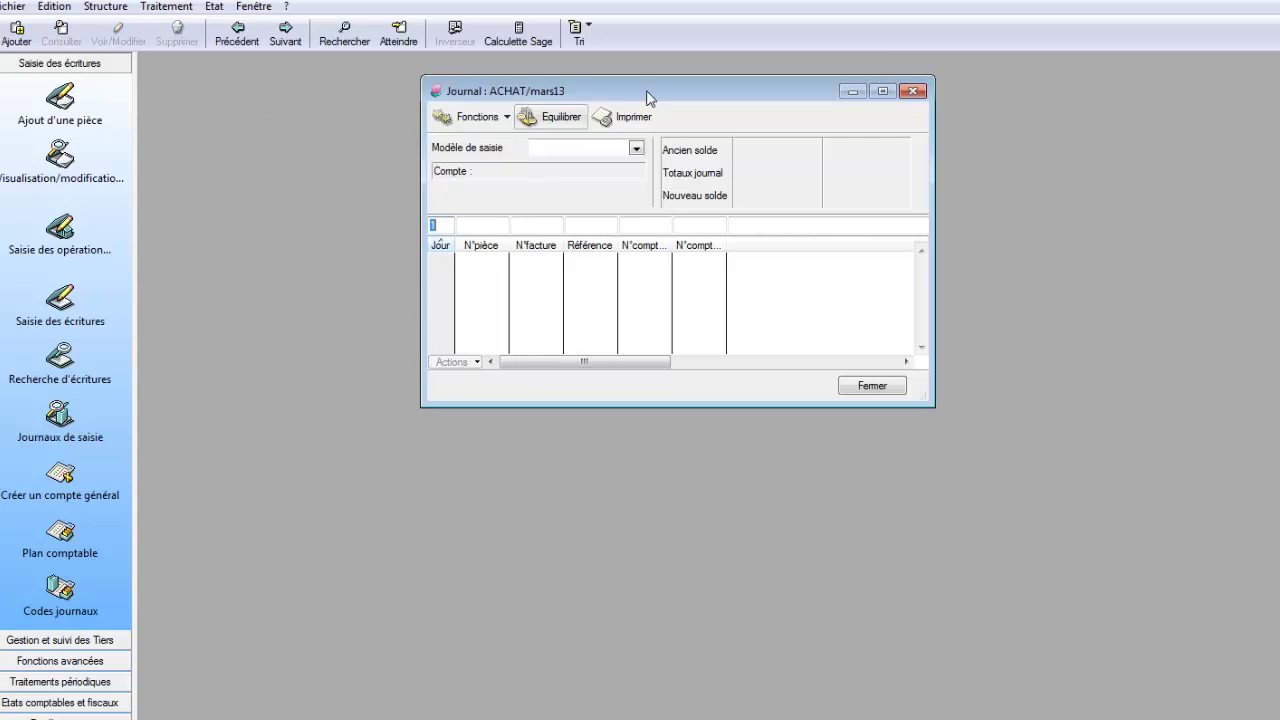
{"action": "left_click_drag", "start_coordinate": [646, 95], "coordinate": [576, 158]}
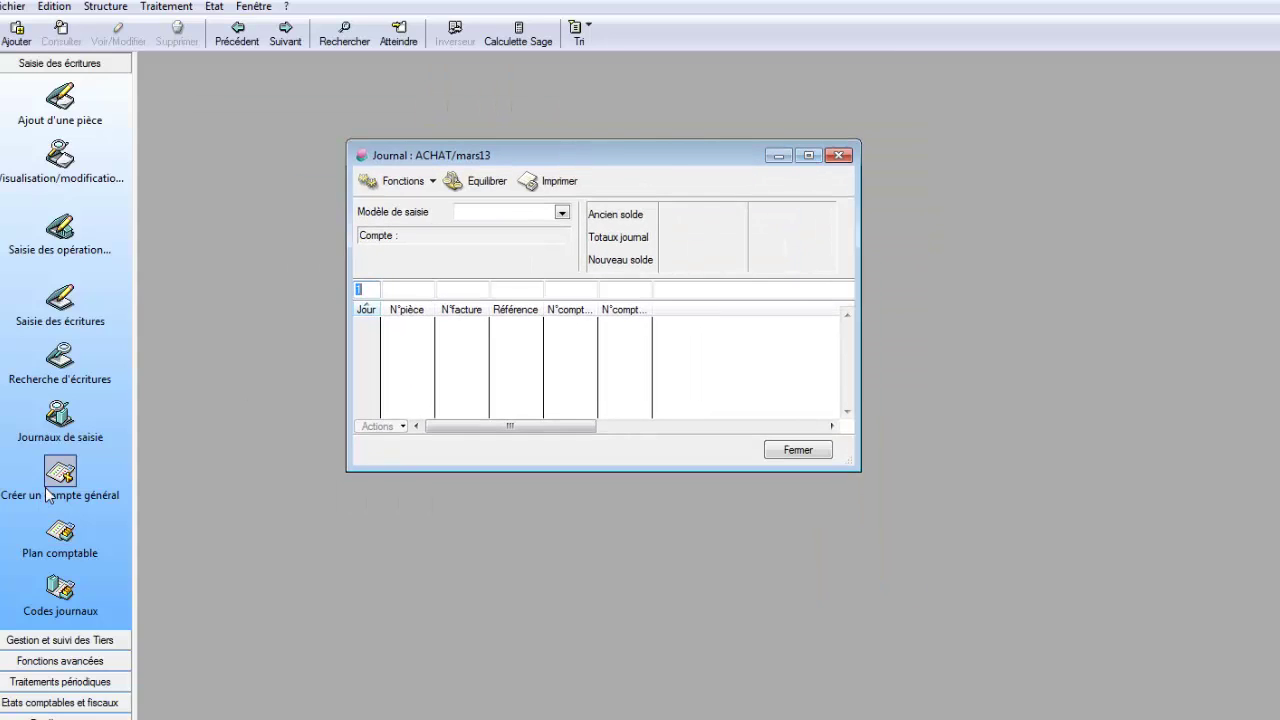
{"action": "left_click", "coordinate": [60, 414]}
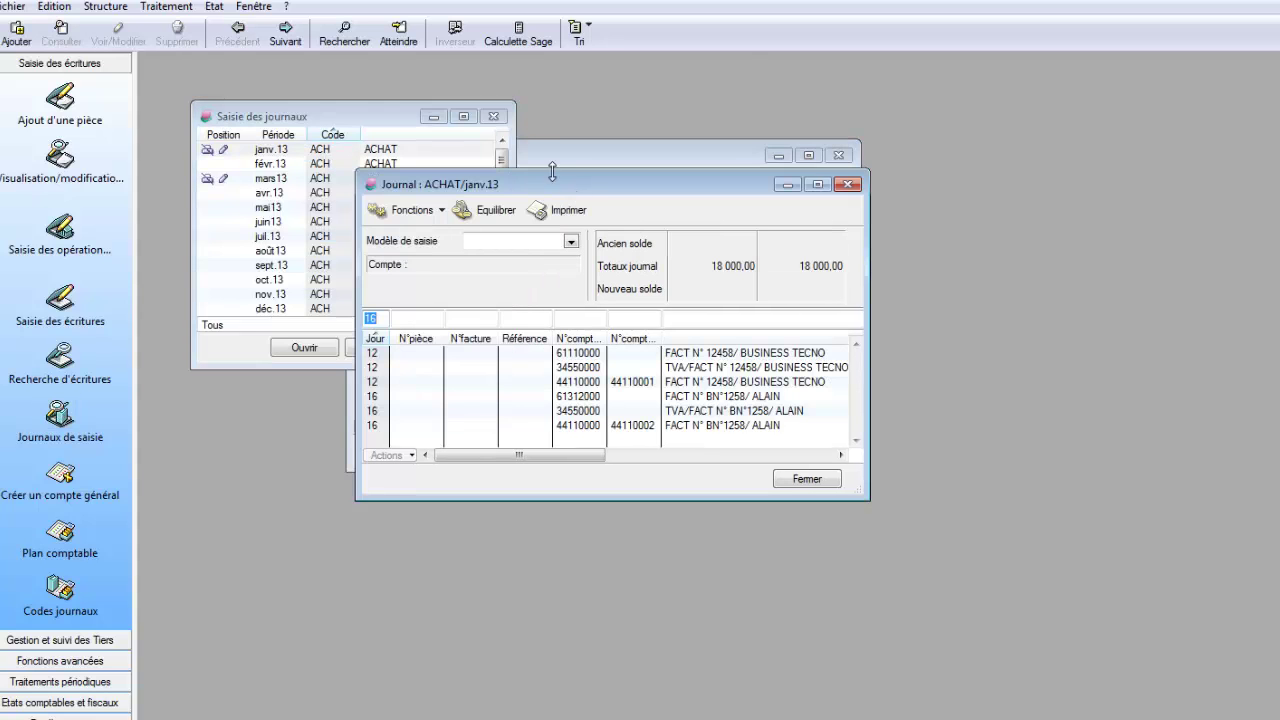
{"action": "left_click", "coordinate": [492, 116]}
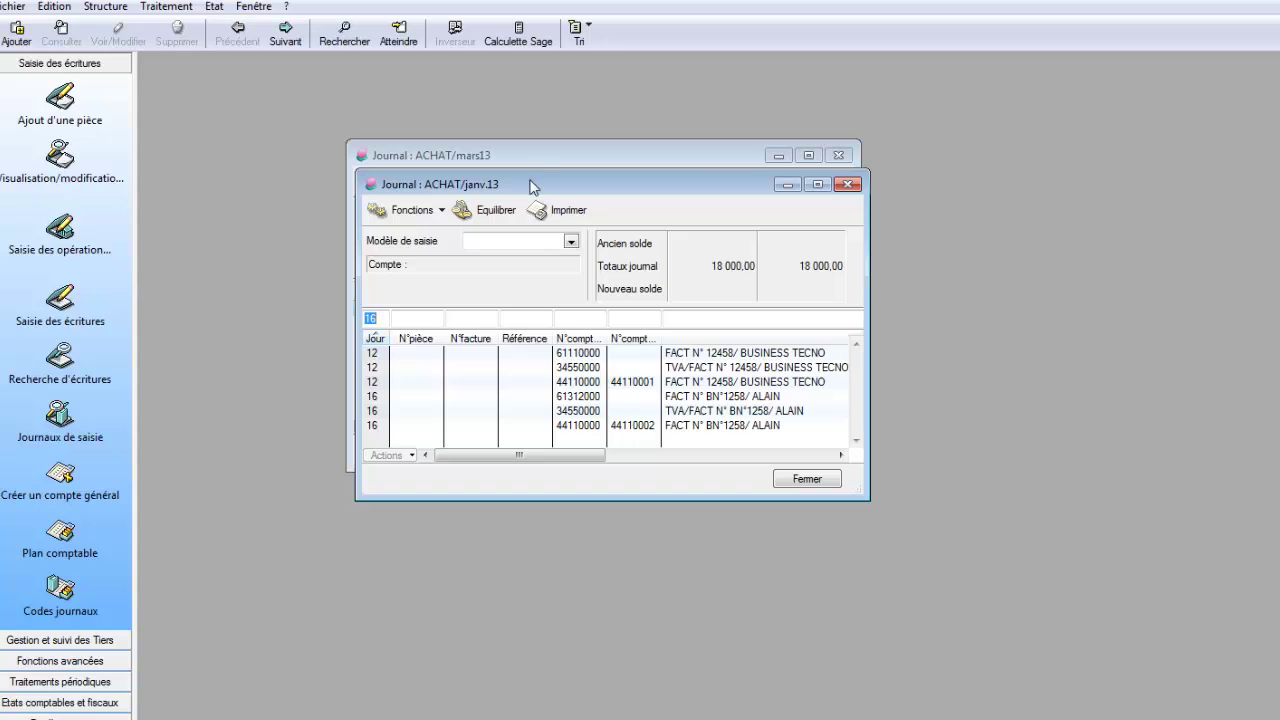
- Arrange the ACHAT journals for January and March 2013 side by side without overlap, with January before March
{"action": "left_click_drag", "start_coordinate": [532, 183], "coordinate": [890, 71]}
{"action": "left_click_drag", "start_coordinate": [668, 160], "coordinate": [477, 90]}
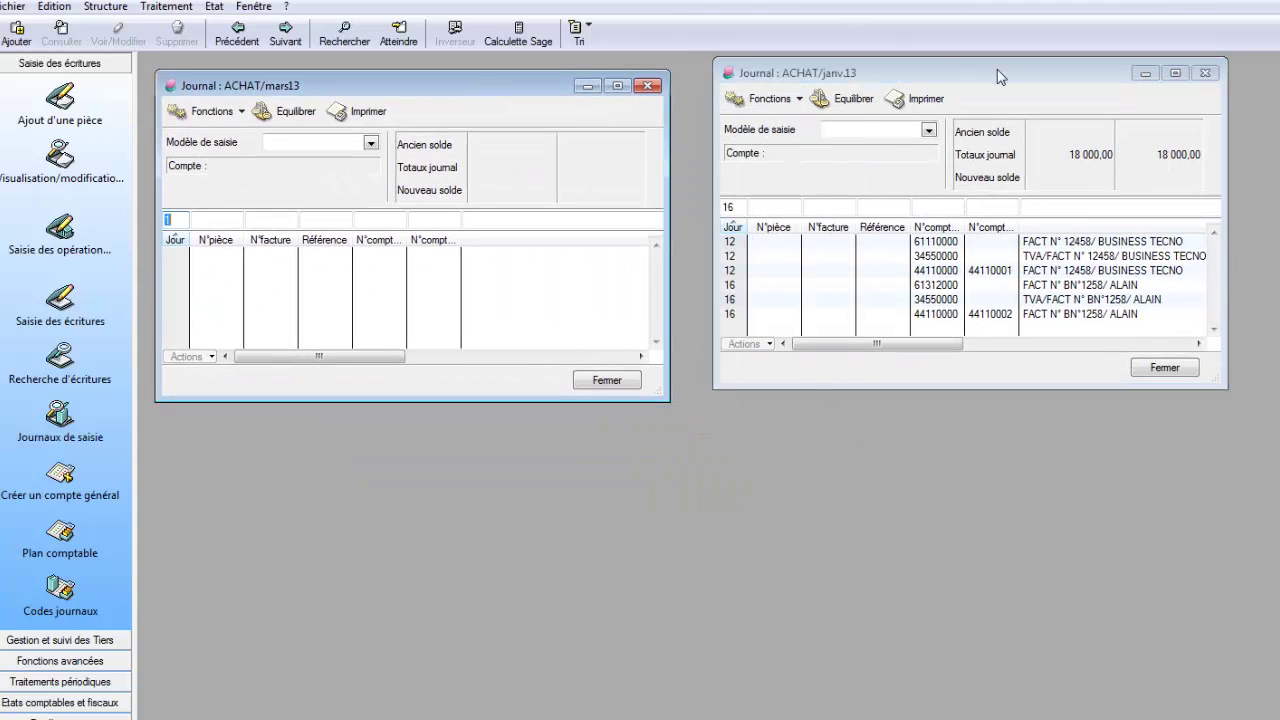
{"action": "left_click_drag", "start_coordinate": [997, 69], "coordinate": [988, 90]}
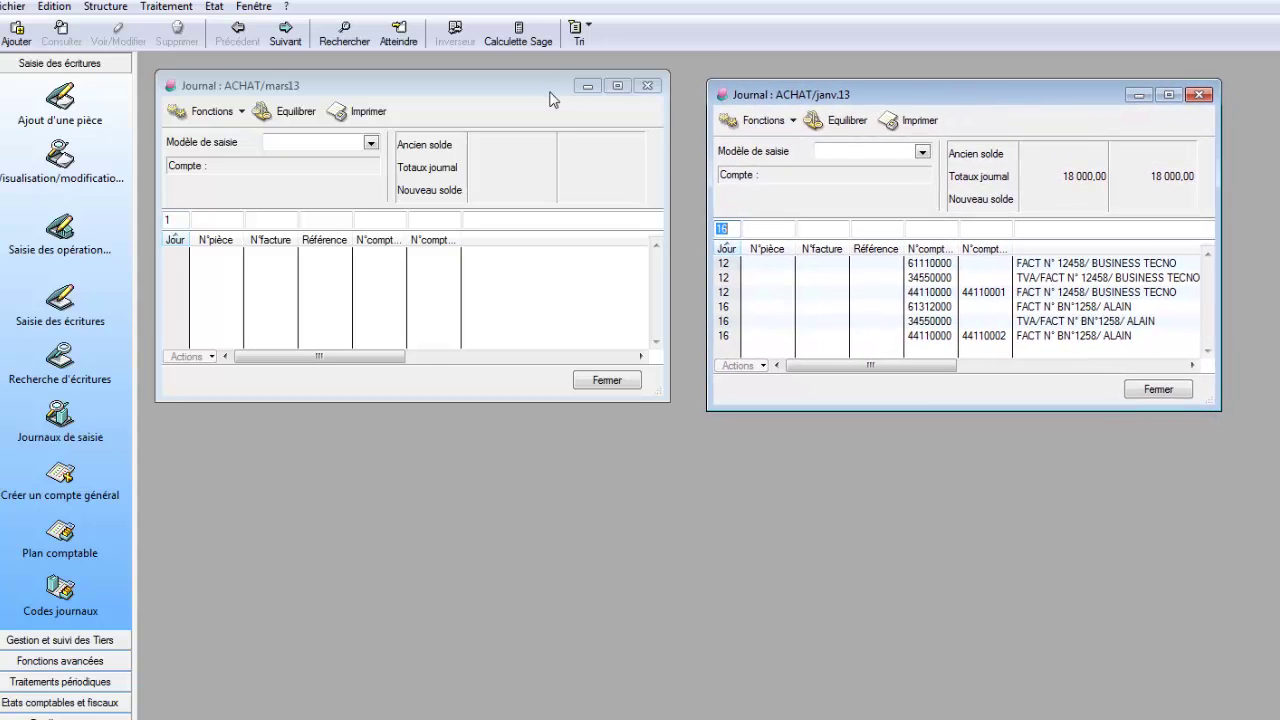
{"action": "left_click_drag", "start_coordinate": [549, 92], "coordinate": [1028, 185]}
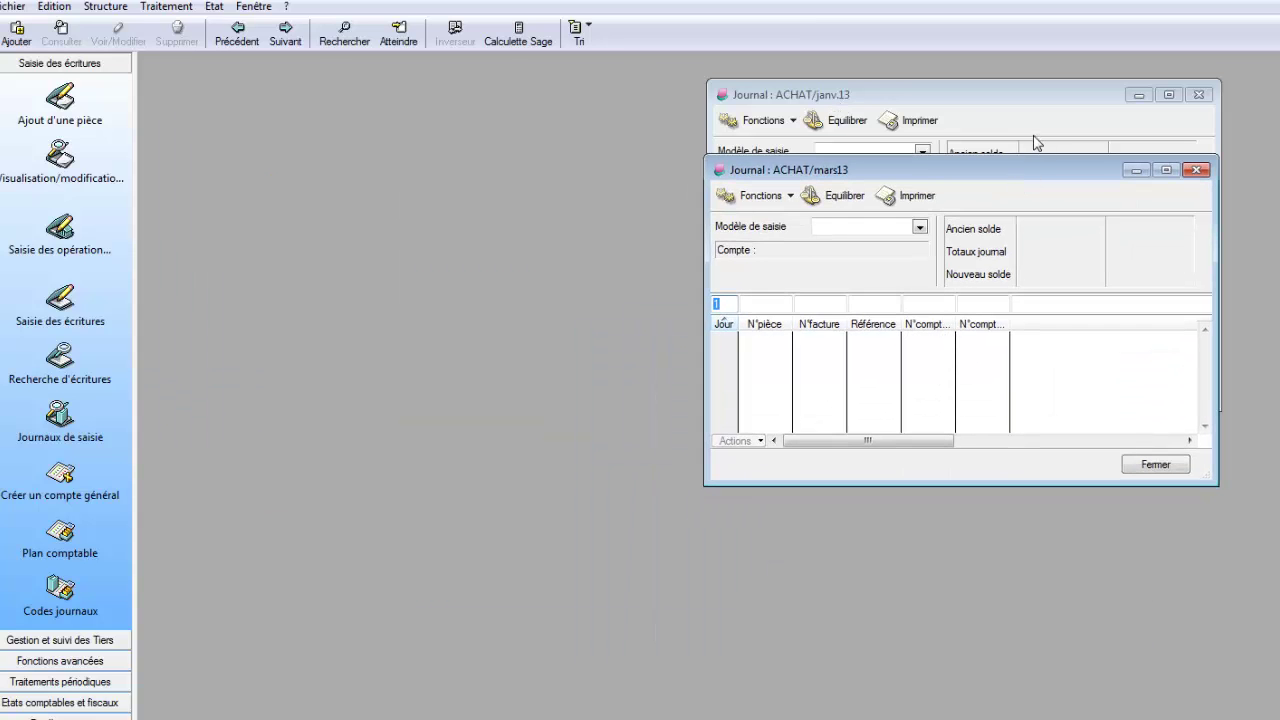
{"action": "left_click_drag", "start_coordinate": [1018, 103], "coordinate": [481, 160]}
{"action": "left_click_drag", "start_coordinate": [921, 170], "coordinate": [926, 159]}
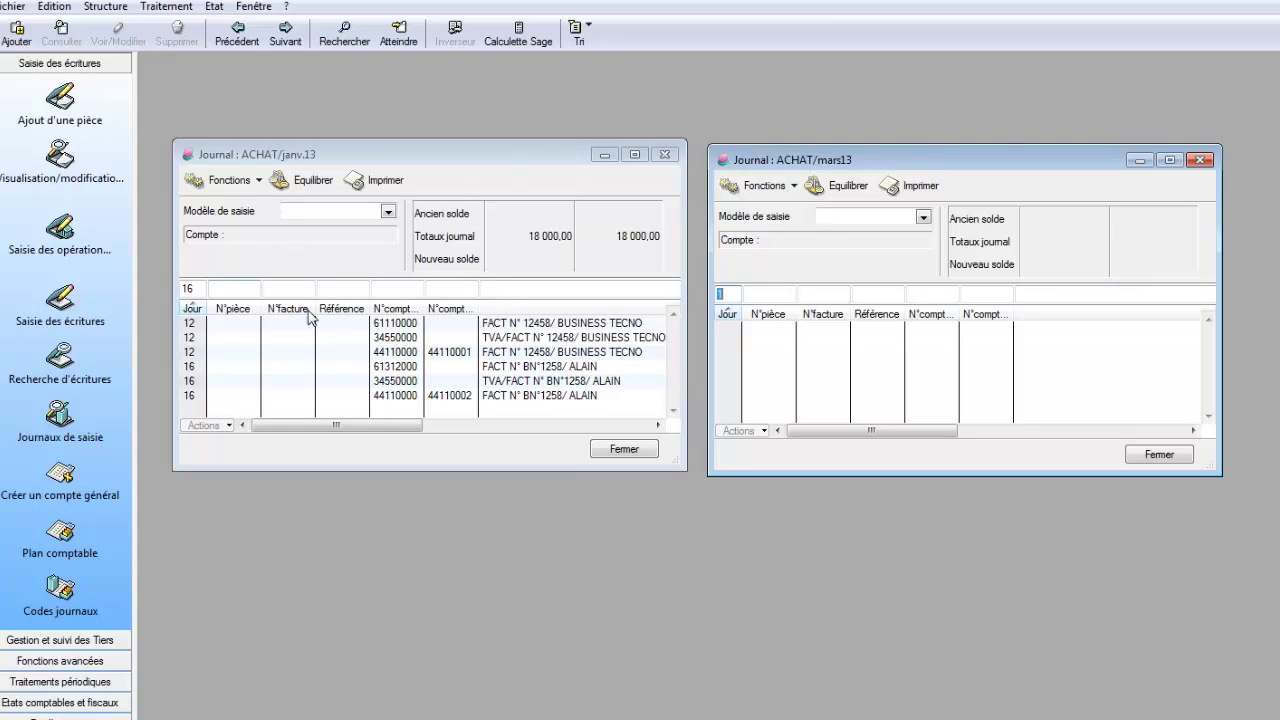
- Select all entries of the January 2013 ACHAT journal and start their transfer into the March 2013 ACHAT journal
{"action": "left_click", "coordinate": [404, 325]}
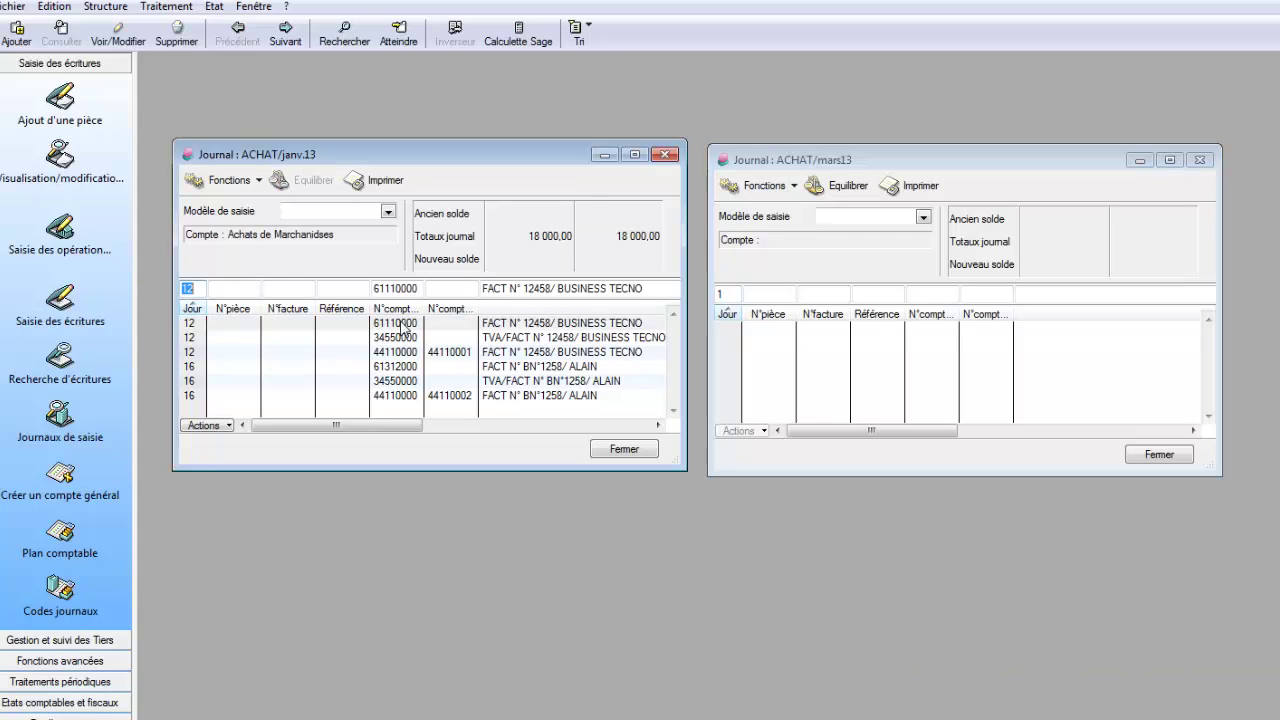
{"action": "left_click", "coordinate": [404, 327]}
{"action": "left_click", "coordinate": [400, 342]}
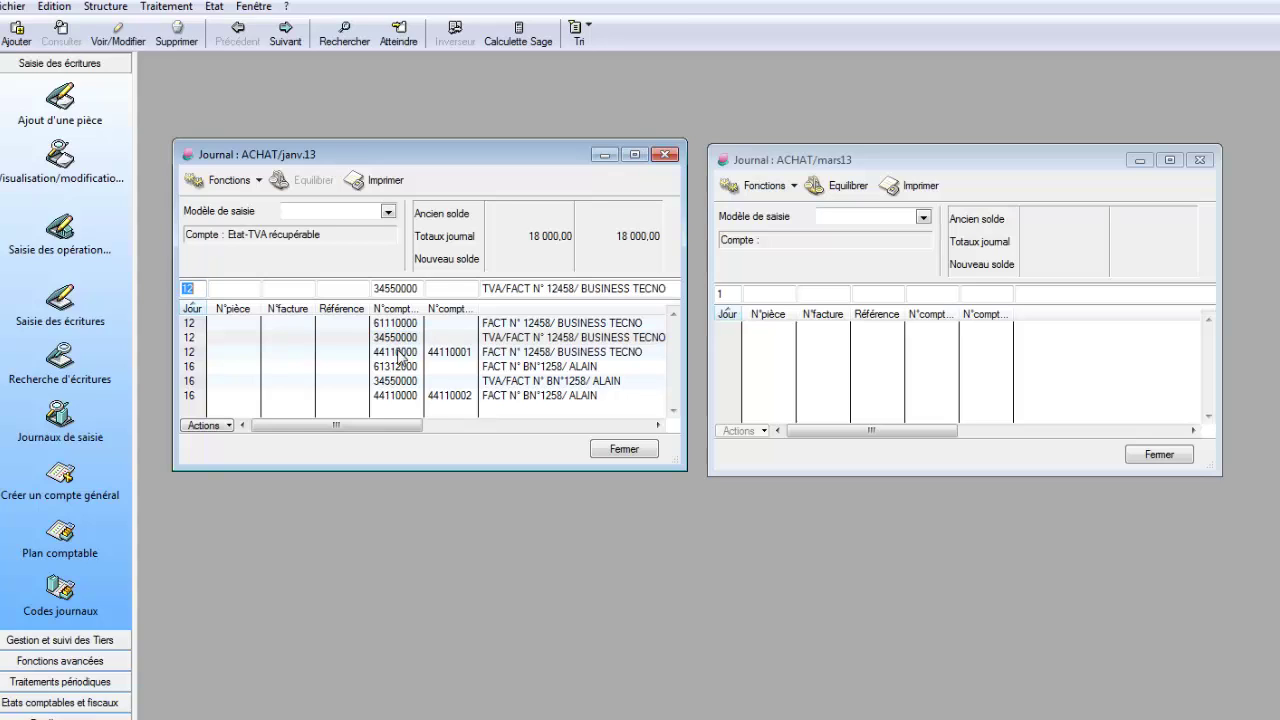
{"action": "left_click", "coordinate": [398, 338]}
{"action": "left_click", "coordinate": [396, 328]}
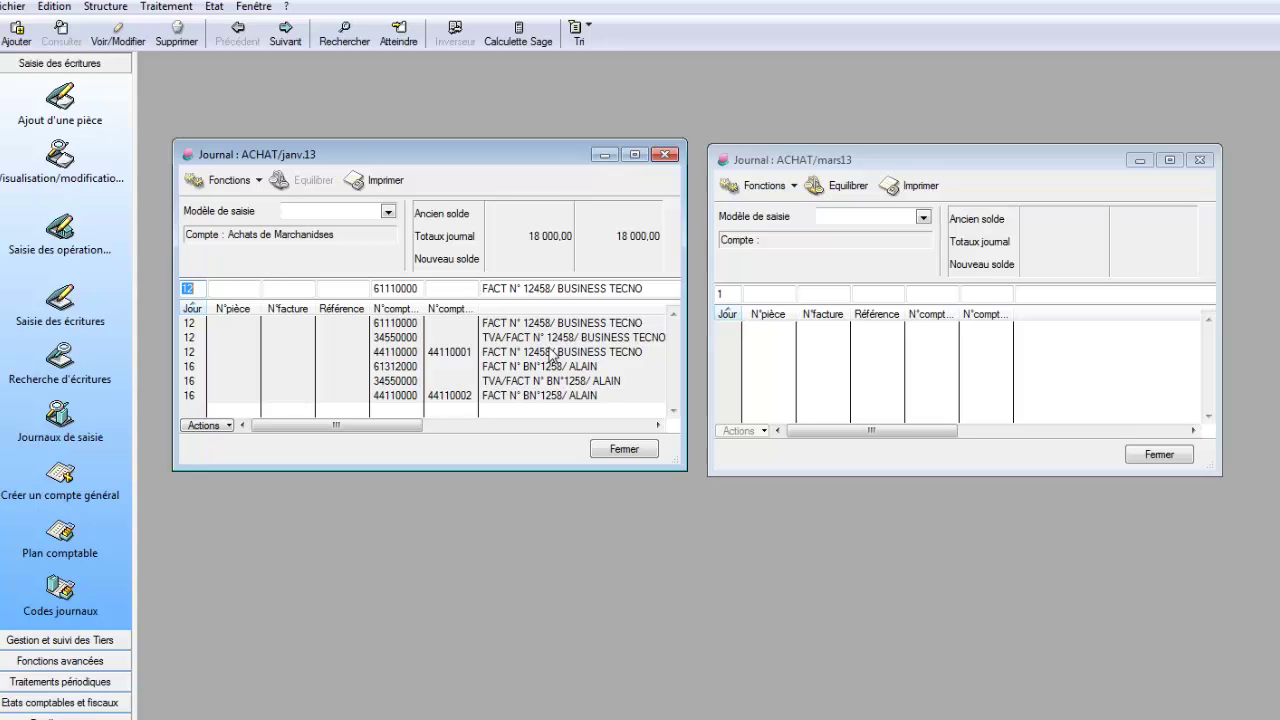
{"action": "key", "text": "ctrl+a"}
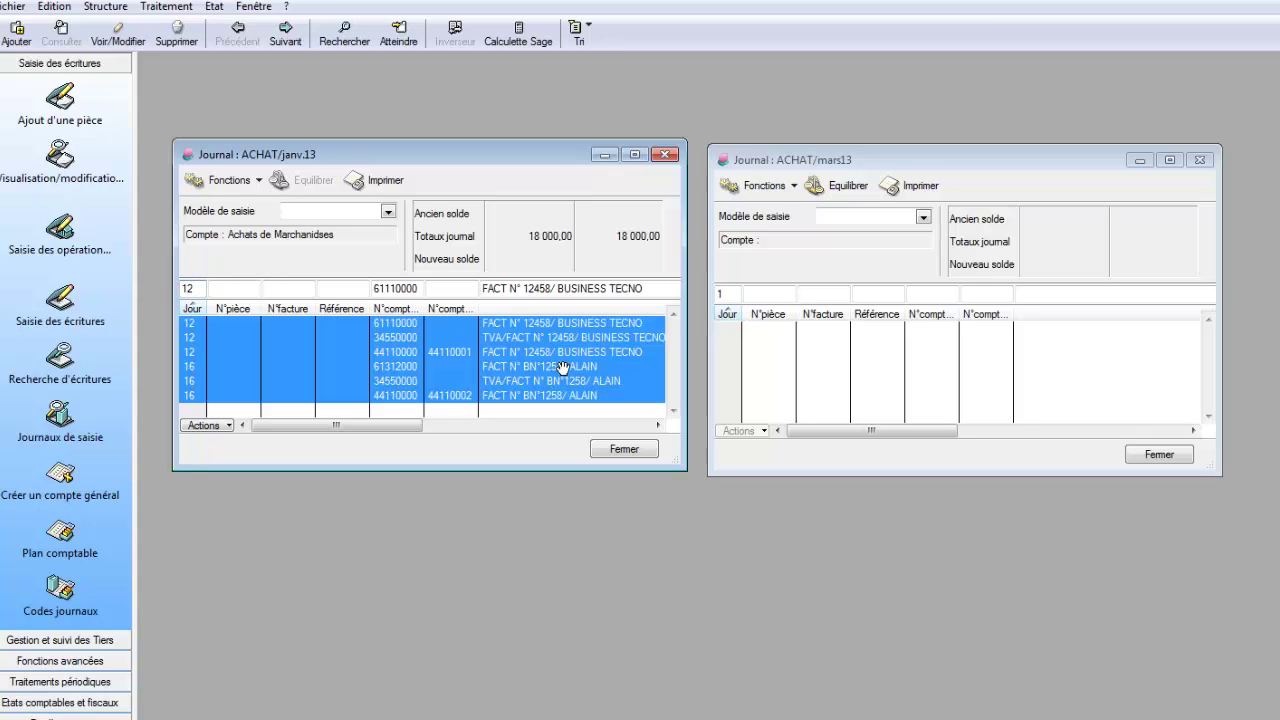
{"action": "left_click_drag", "start_coordinate": [563, 368], "coordinate": [1128, 349]}
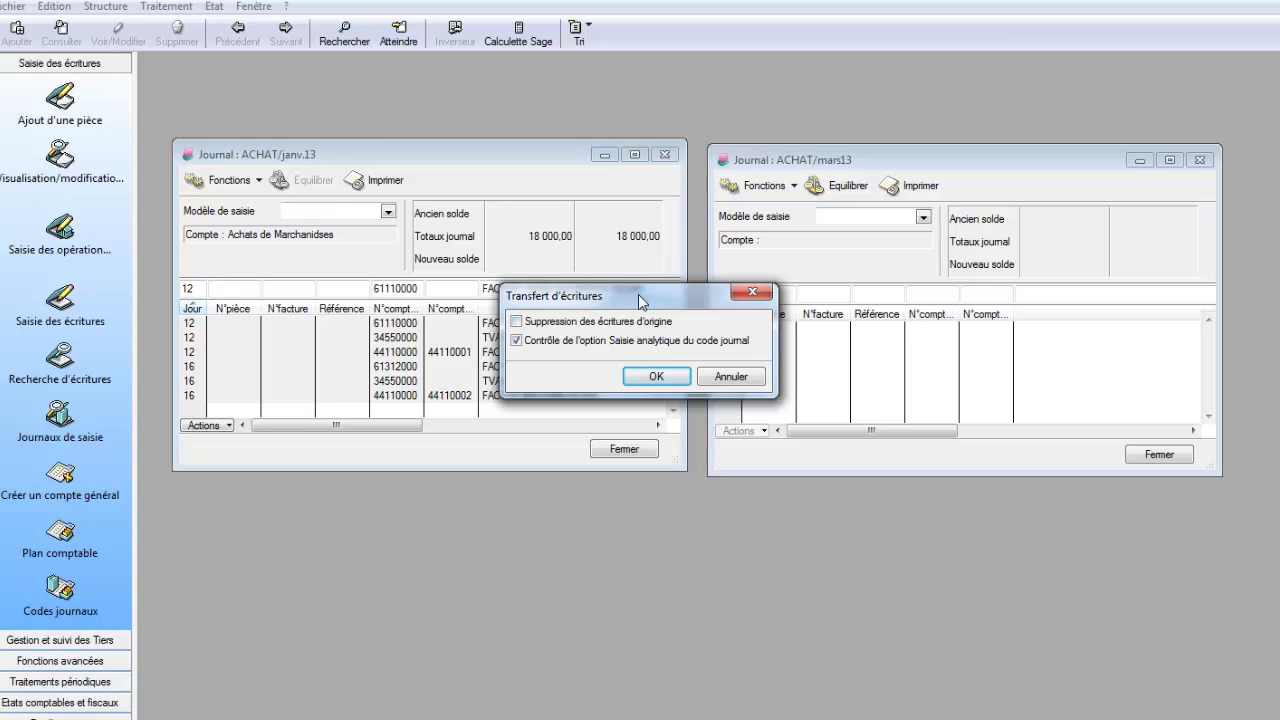
- Enable Suppression des écritures d'origine for the entry transfer and carry out the irreversible operation
{"action": "left_click_drag", "start_coordinate": [638, 295], "coordinate": [640, 138]}
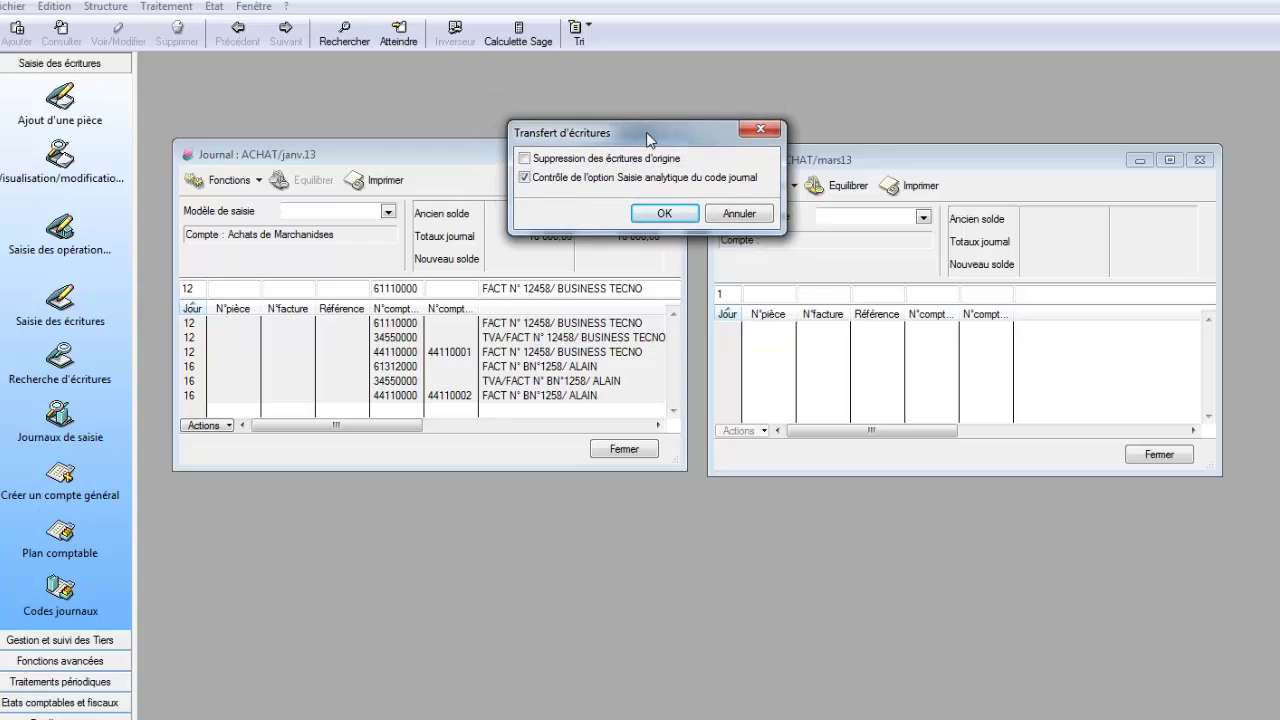
{"action": "left_click", "coordinate": [531, 184]}
{"action": "left_click", "coordinate": [535, 161]}
{"action": "left_click", "coordinate": [664, 214]}
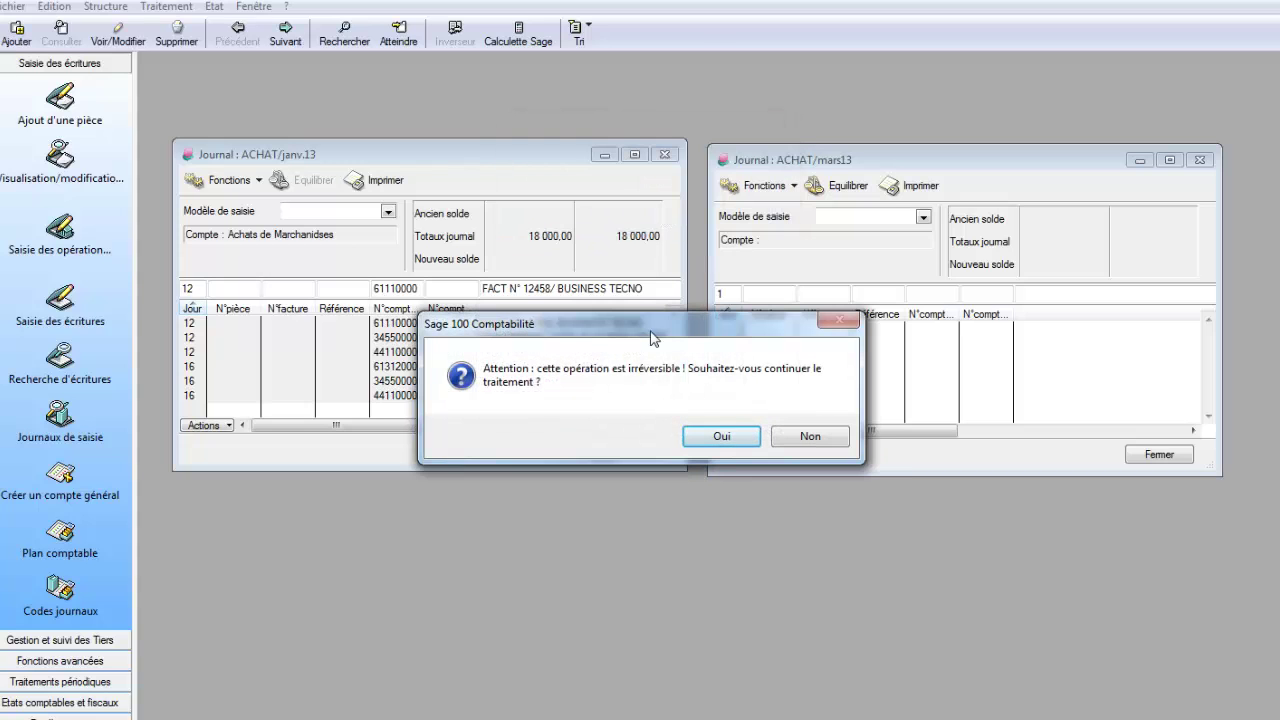
{"action": "left_click_drag", "start_coordinate": [650, 333], "coordinate": [591, 156]}
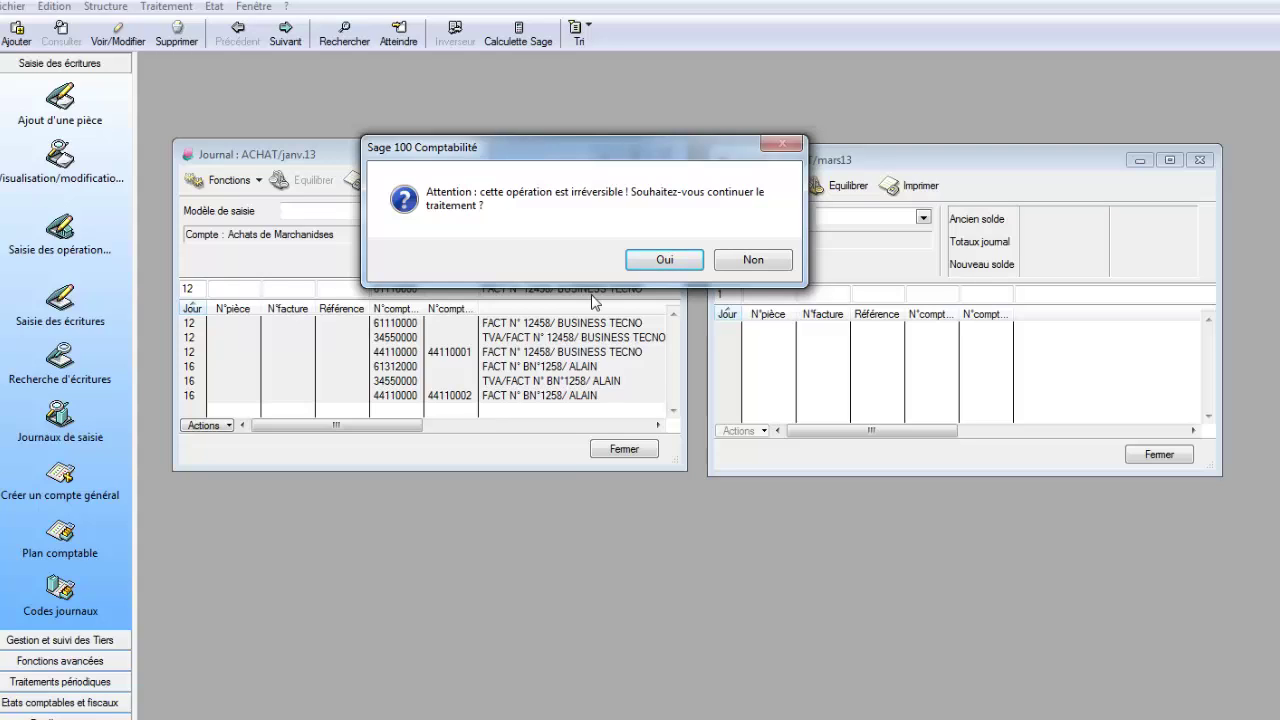
{"action": "left_click", "coordinate": [664, 261]}
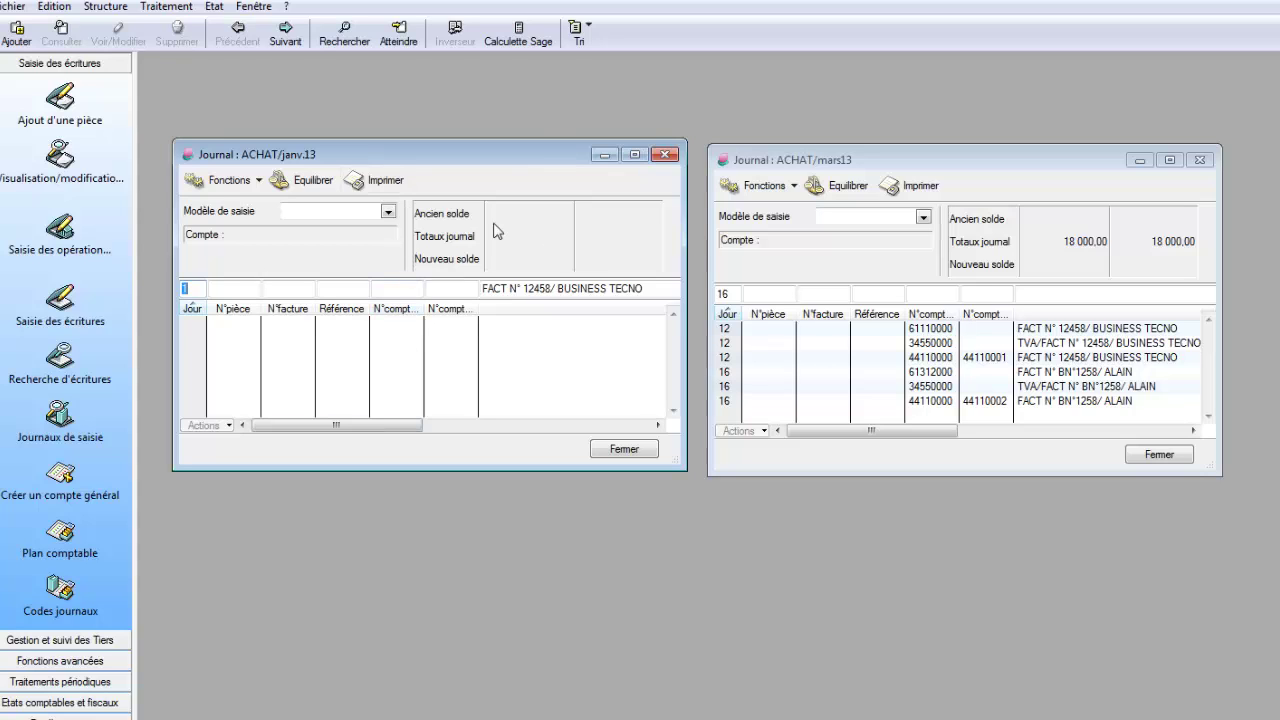
- Close the January 2013 ACHAT journal and examine the transferred entries in the maximized March 2013 journal
{"action": "left_click_drag", "start_coordinate": [520, 160], "coordinate": [494, 107]}
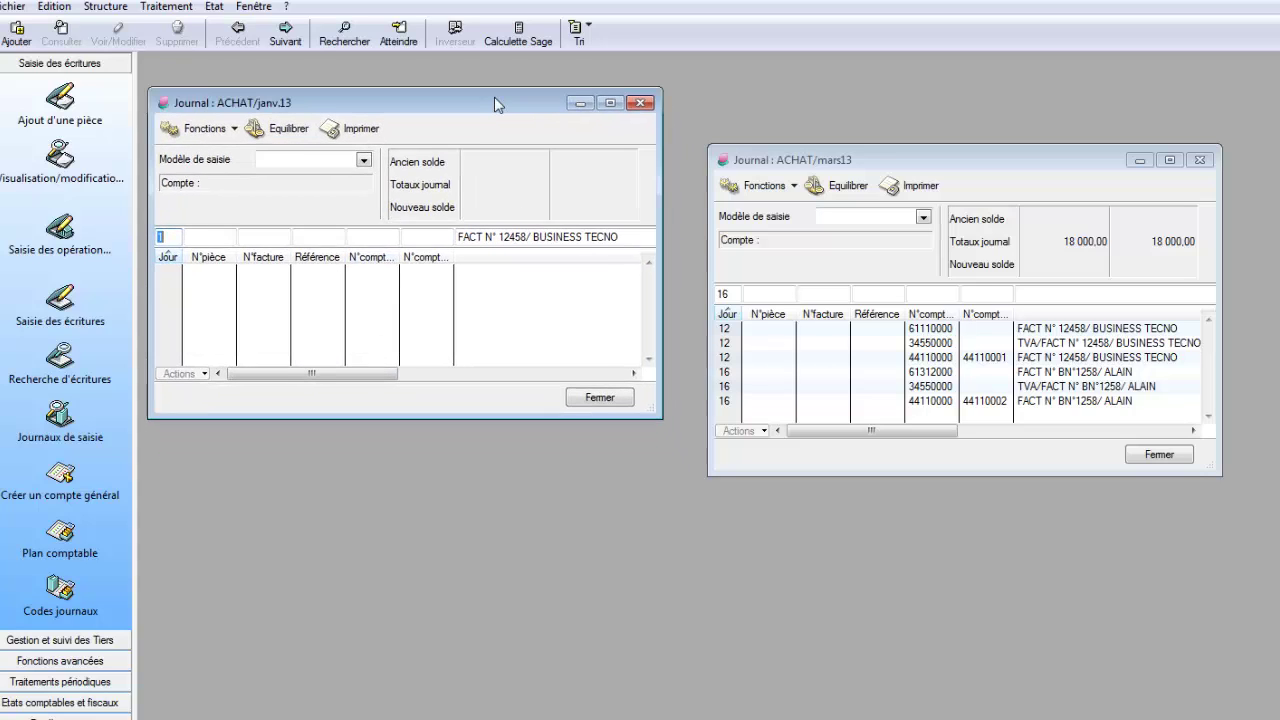
{"action": "left_click_drag", "start_coordinate": [932, 169], "coordinate": [519, 114]}
{"action": "left_click", "coordinate": [639, 101]}
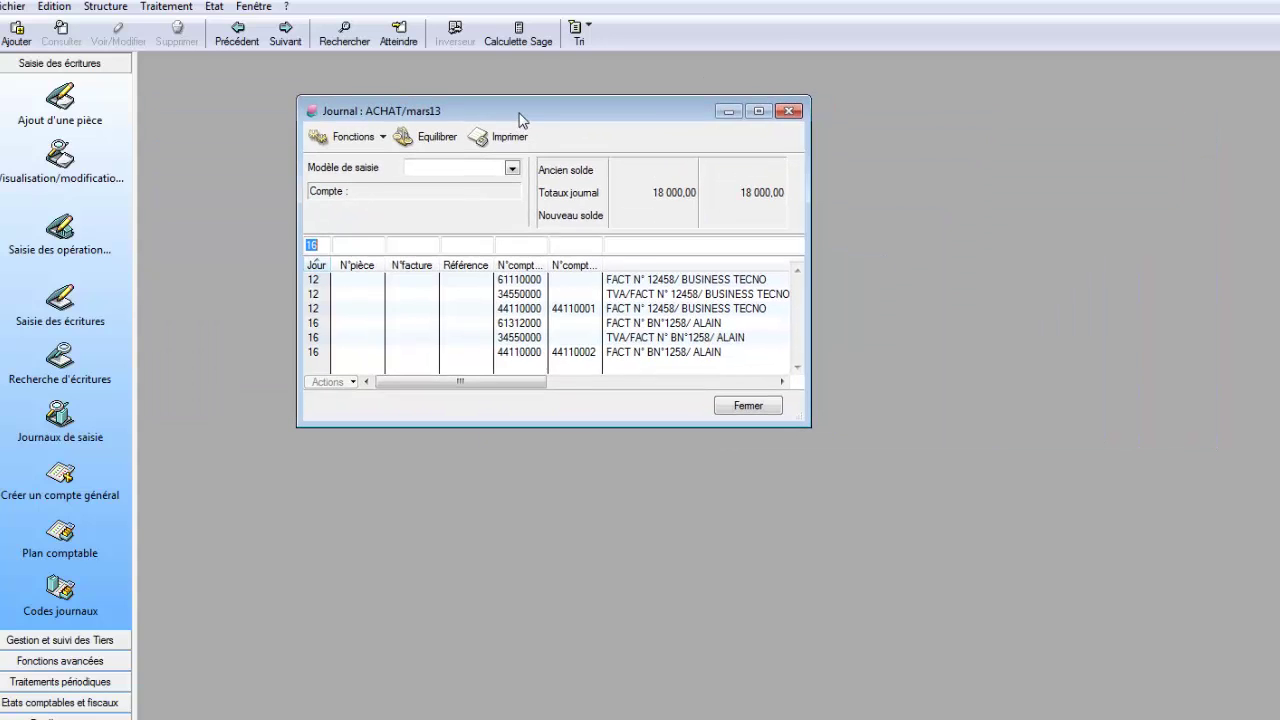
{"action": "left_click", "coordinate": [758, 111]}
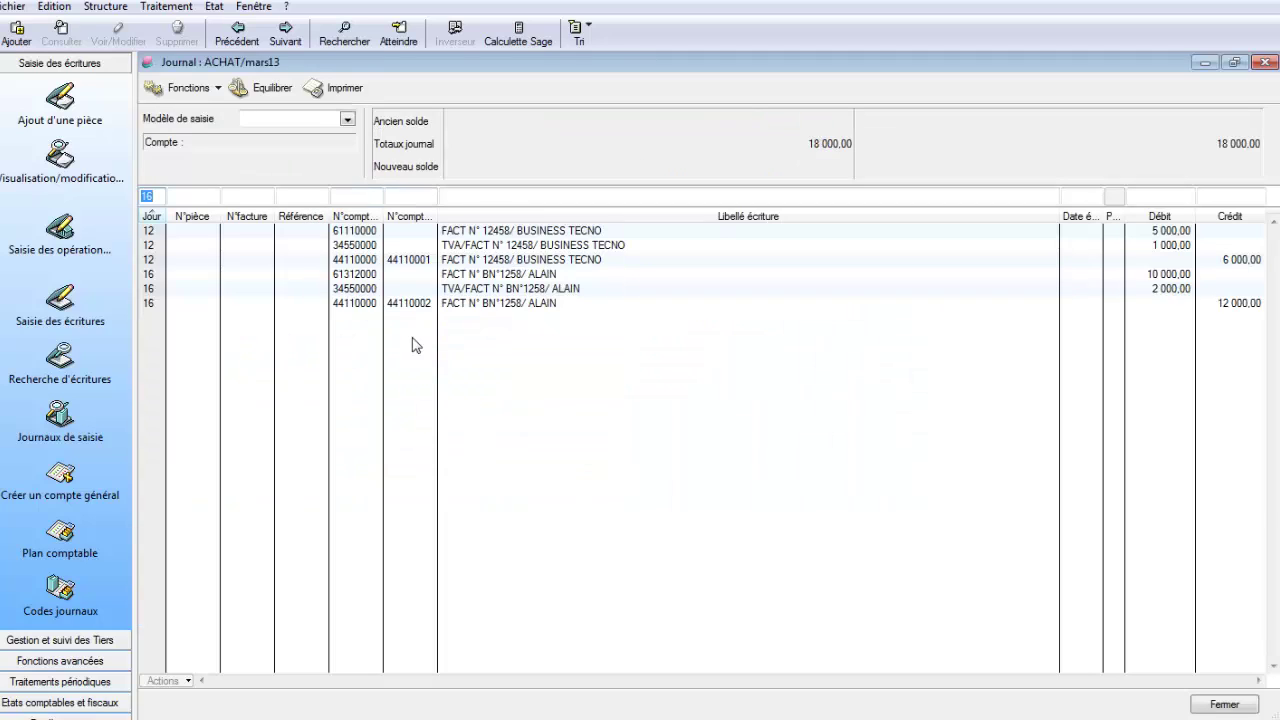
{"action": "left_click", "coordinate": [1267, 64]}
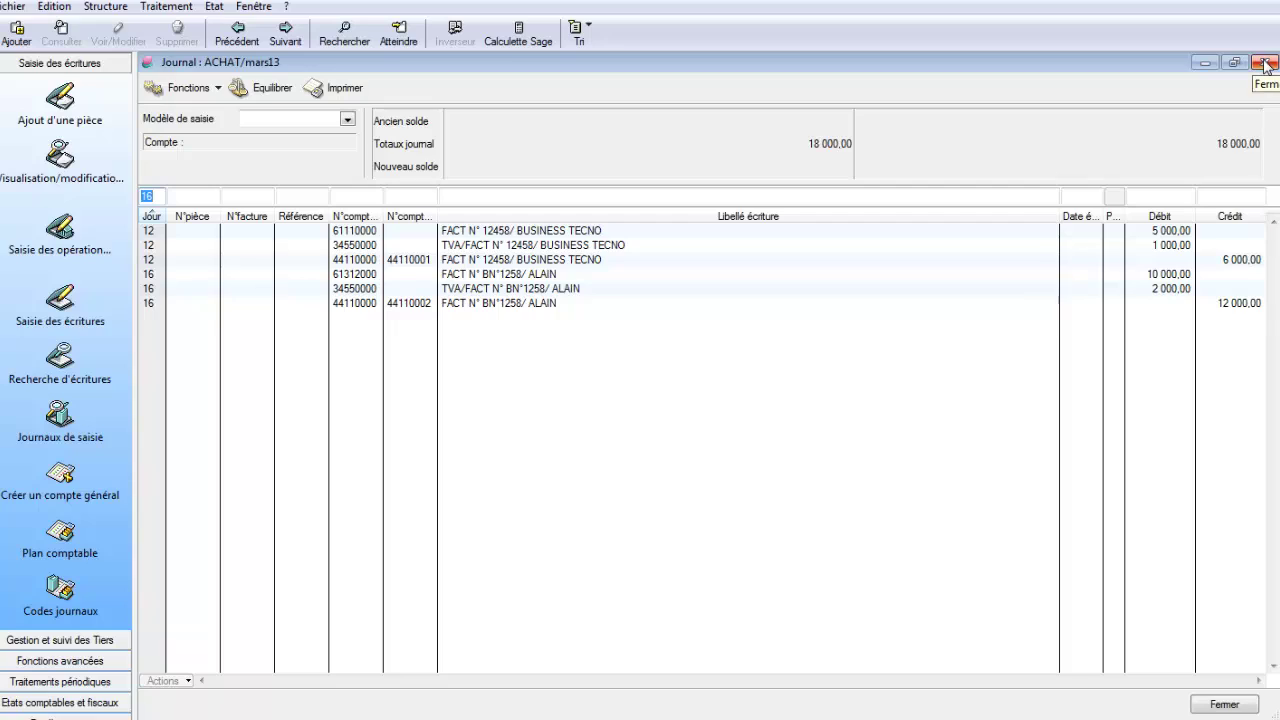